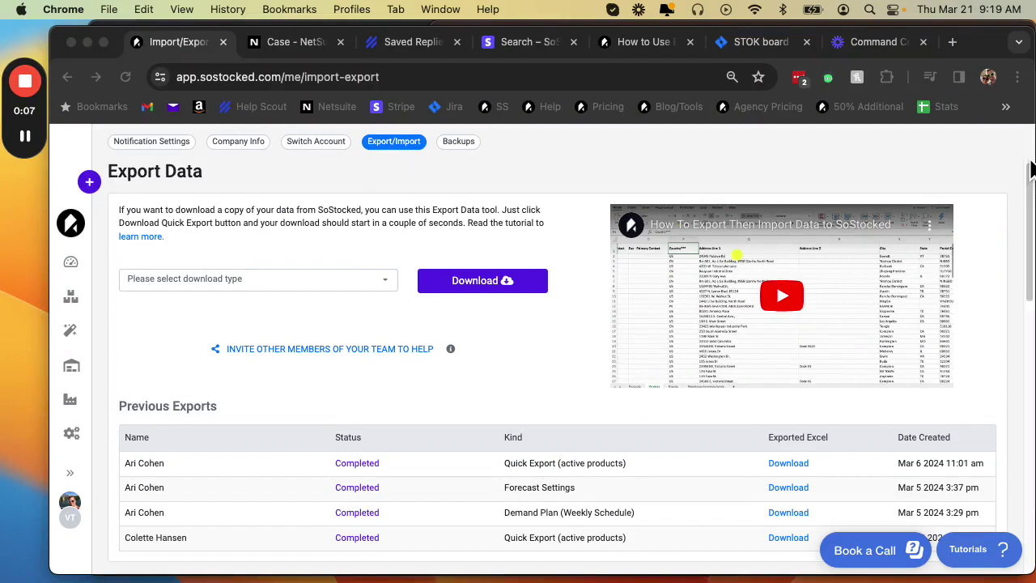
Expand the Export Data download type list and scroll through its options
{"action": "left_click", "coordinate": [418, 301]}
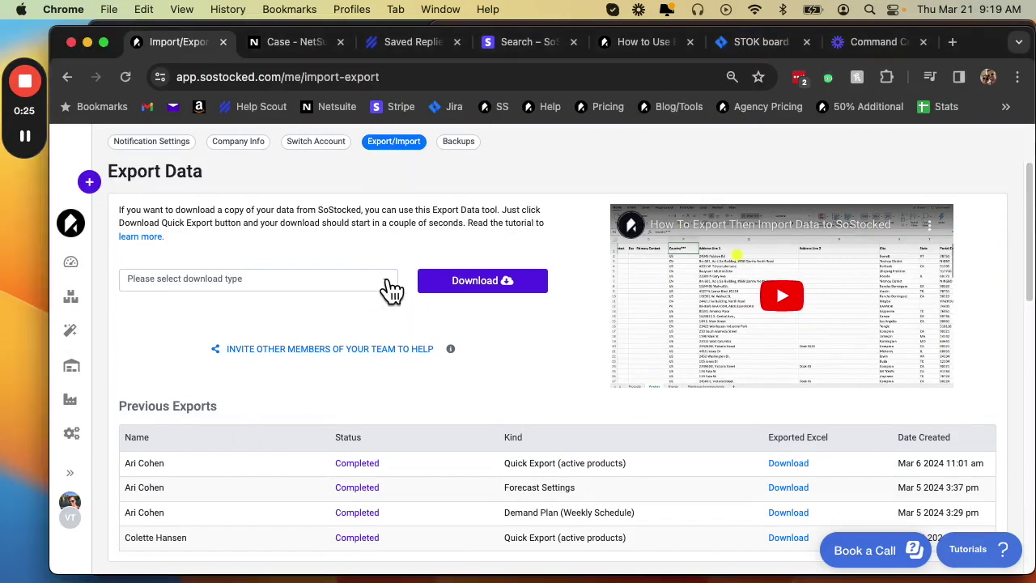
{"action": "left_click", "coordinate": [387, 283]}
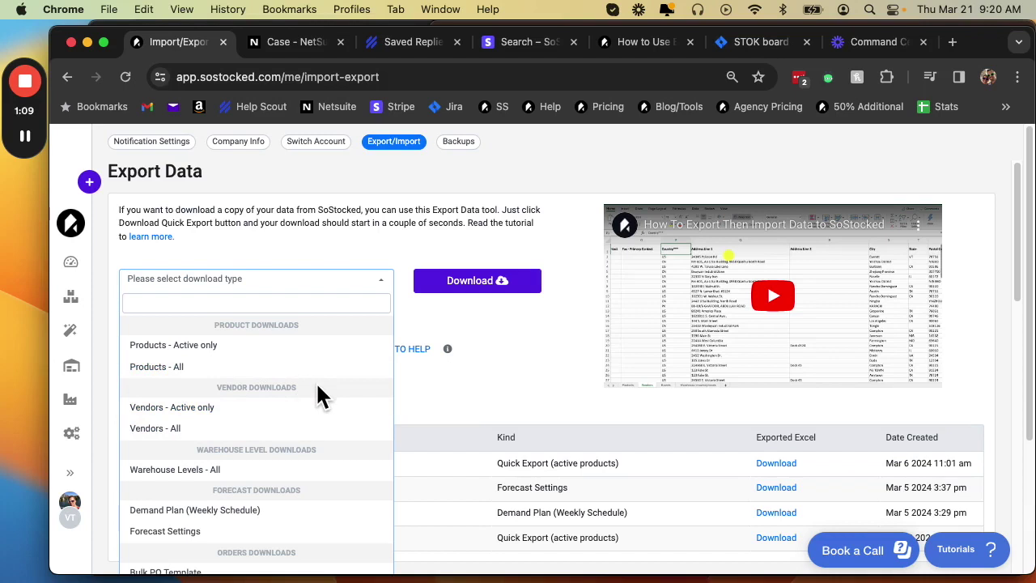
{"action": "scroll", "coordinate": [316, 381], "scroll_direction": "down", "scroll_amount": 2}
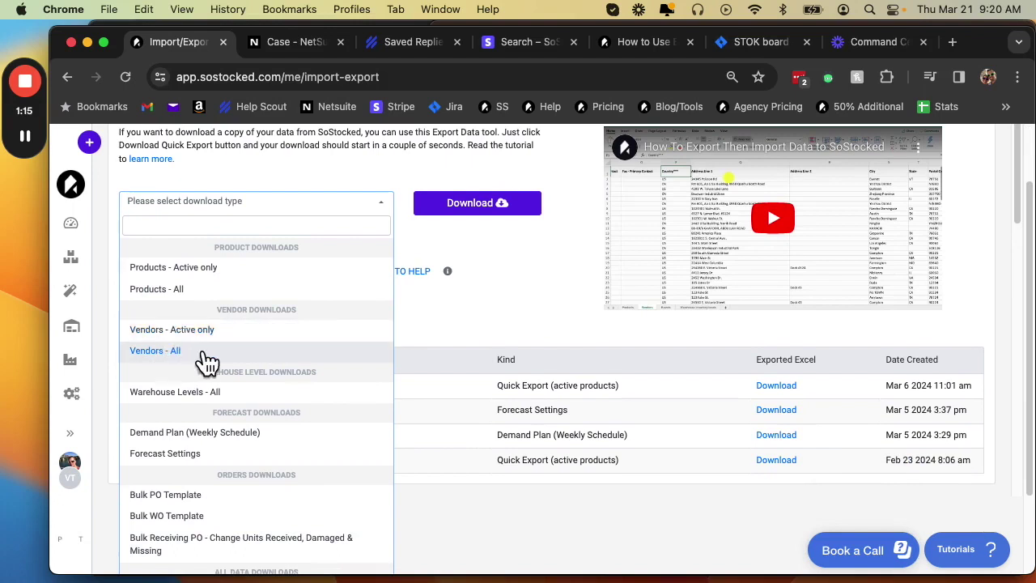
{"action": "scroll", "coordinate": [235, 357], "scroll_direction": "down", "scroll_amount": 1}
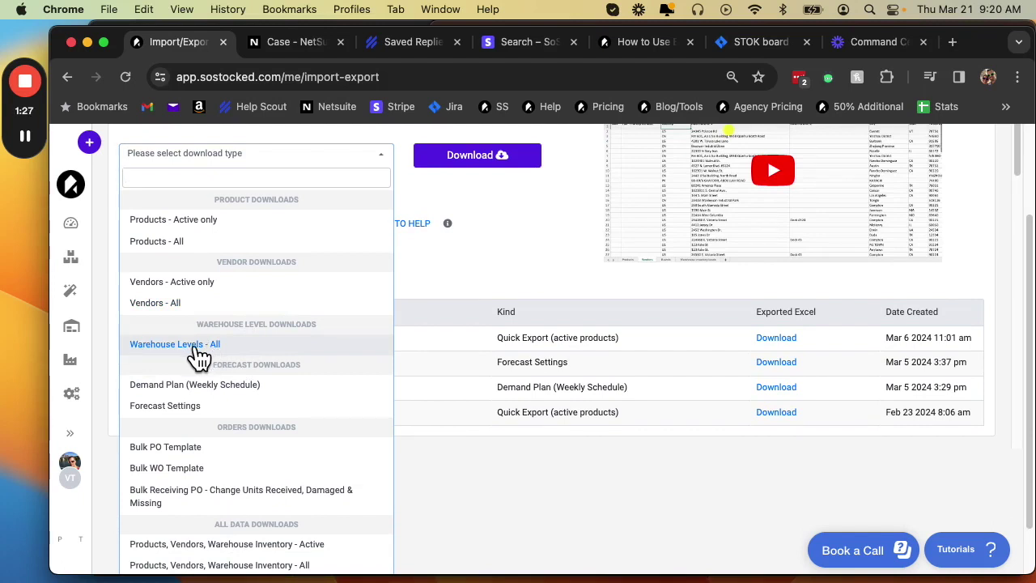
{"action": "scroll", "coordinate": [202, 352], "scroll_direction": "down", "scroll_amount": 2}
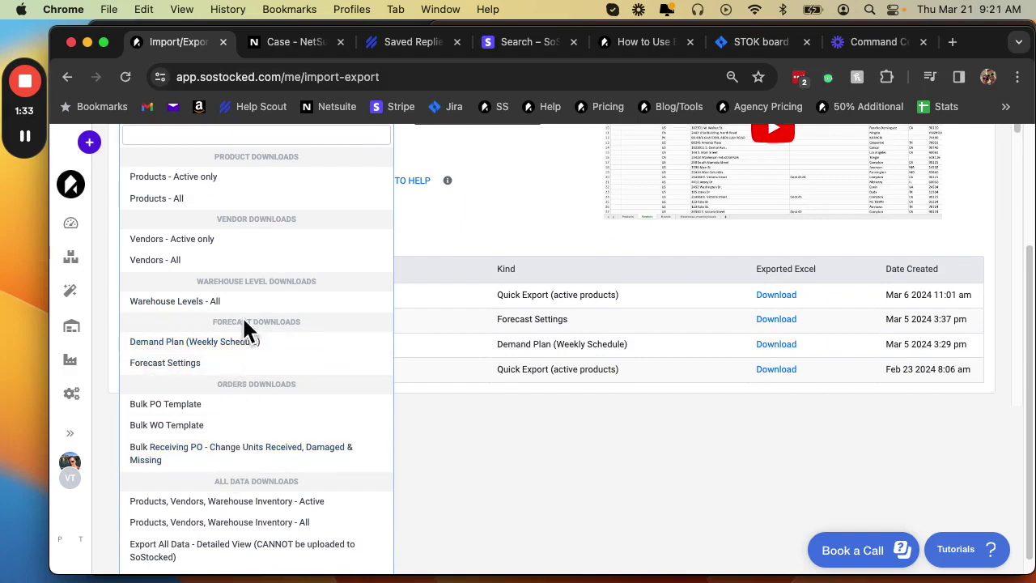
{"action": "scroll", "coordinate": [247, 354], "scroll_direction": "up", "scroll_amount": 1}
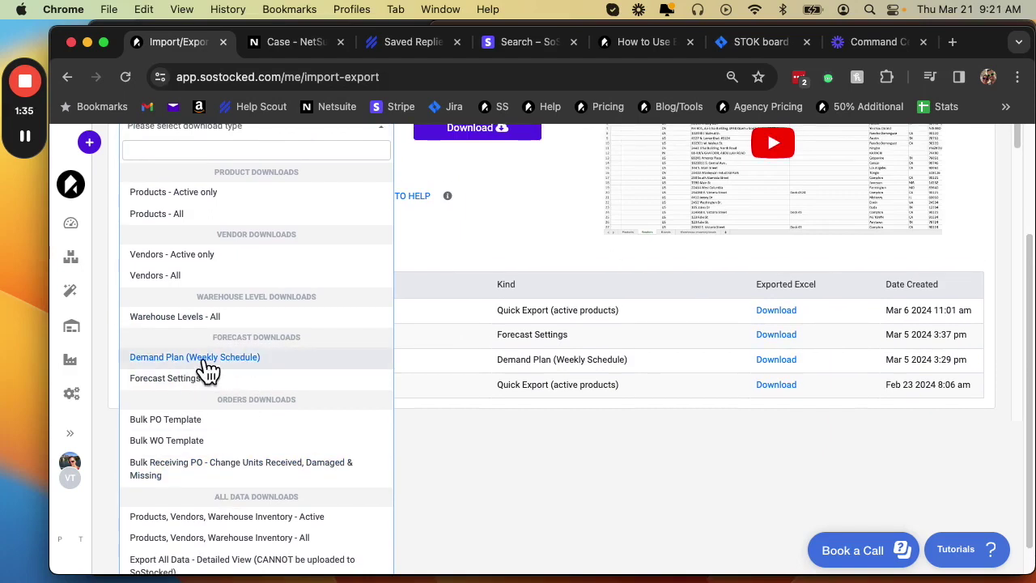
{"action": "left_click", "coordinate": [207, 361]}
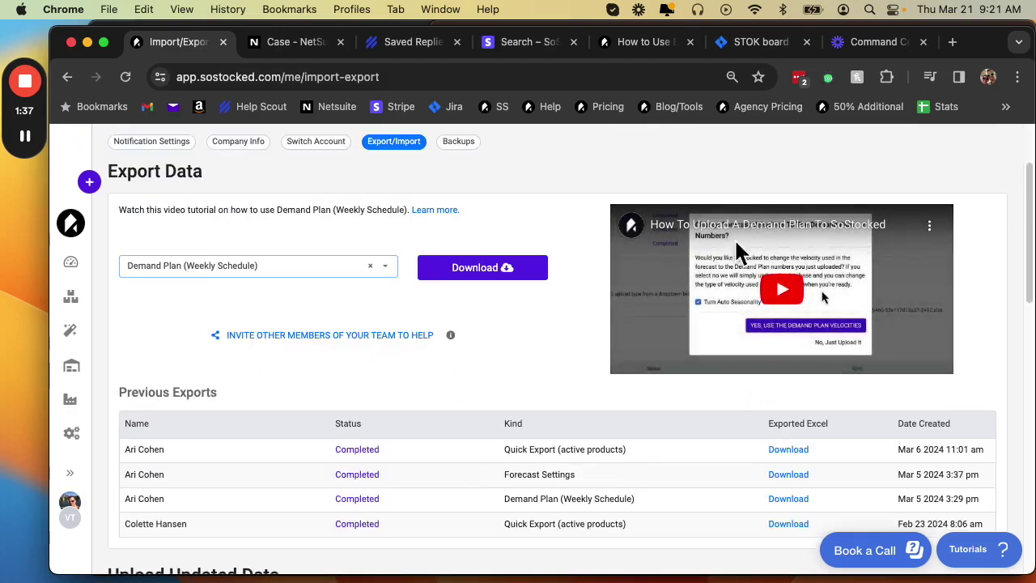
Switch the export download type to Forecast Settings, then to Bulk WO Template
{"action": "left_click", "coordinate": [391, 275]}
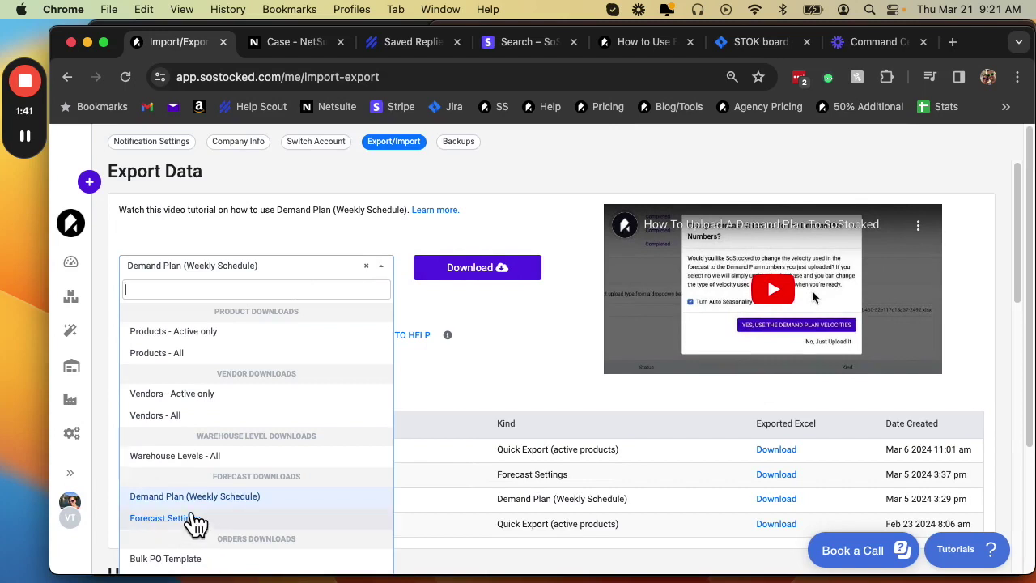
{"action": "left_click", "coordinate": [191, 518]}
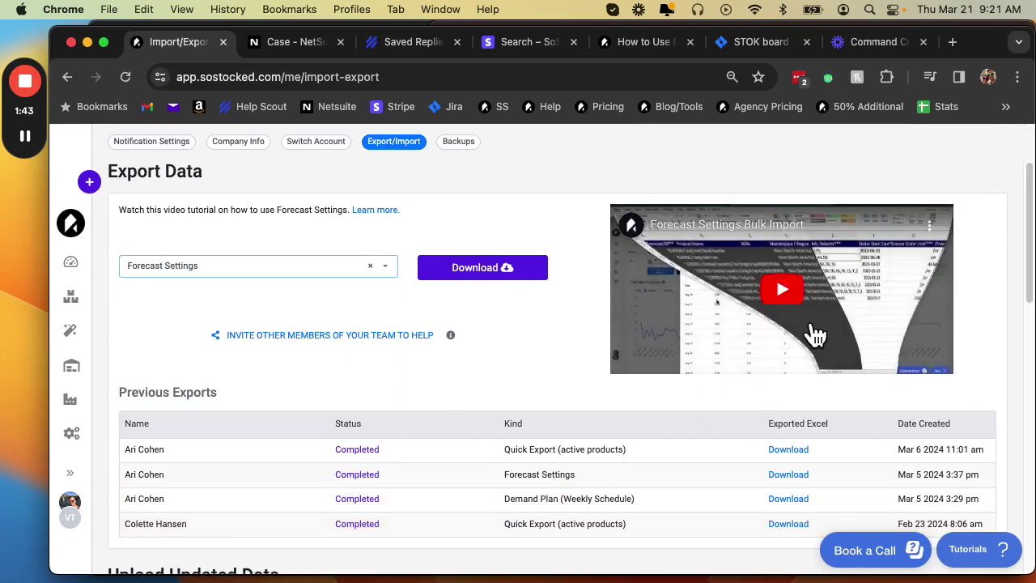
{"action": "left_click", "coordinate": [383, 267]}
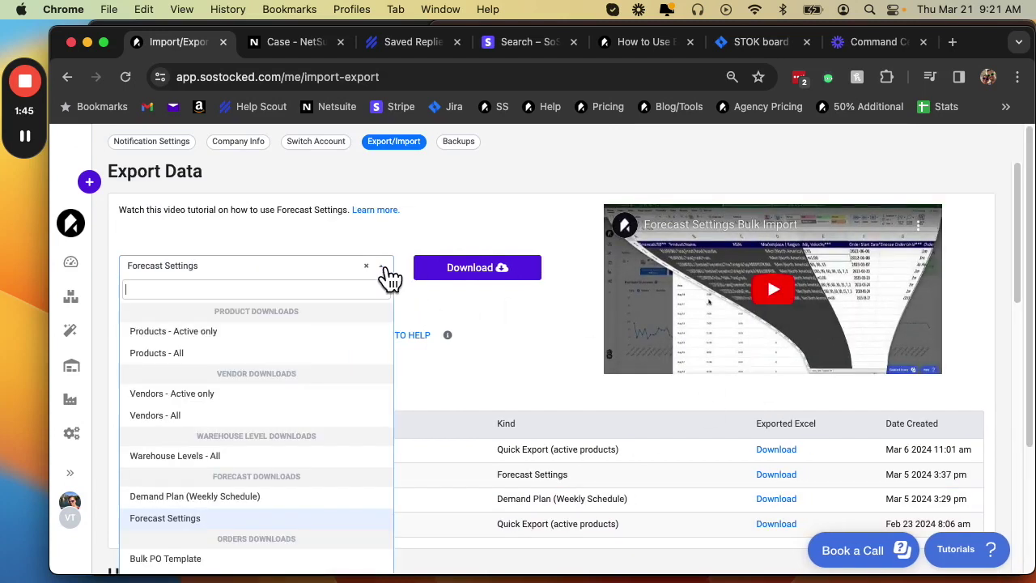
{"action": "scroll", "coordinate": [336, 401], "scroll_direction": "down", "scroll_amount": 3}
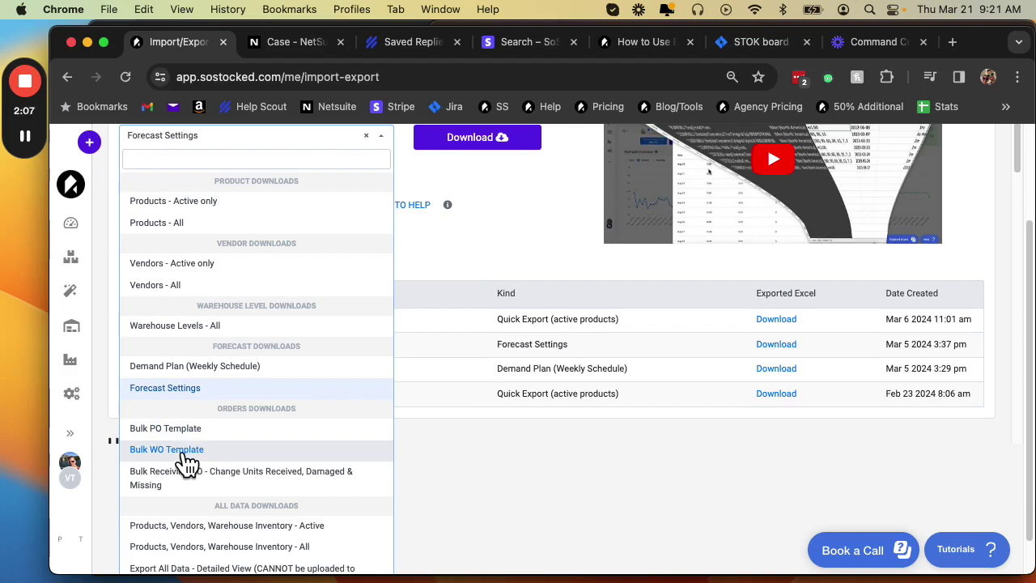
{"action": "left_click", "coordinate": [186, 453]}
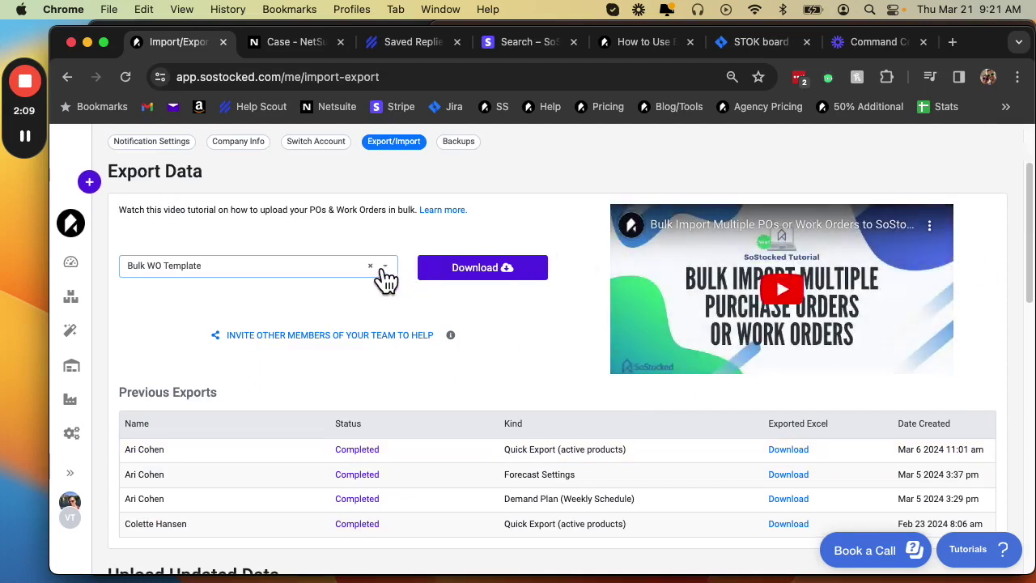
Choose 'Products, Vendors, Warehouse Inventory - Active' as the export download type
{"action": "left_click", "coordinate": [382, 269]}
{"action": "scroll", "coordinate": [315, 416], "scroll_direction": "down", "scroll_amount": 2}
{"action": "scroll", "coordinate": [321, 409], "scroll_direction": "down", "scroll_amount": 2}
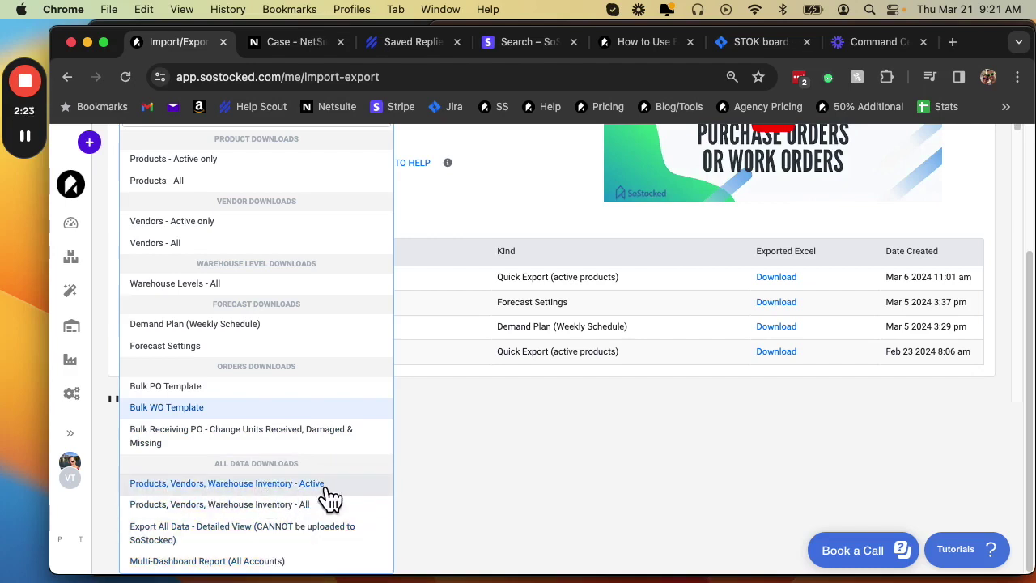
{"action": "left_click", "coordinate": [229, 485]}
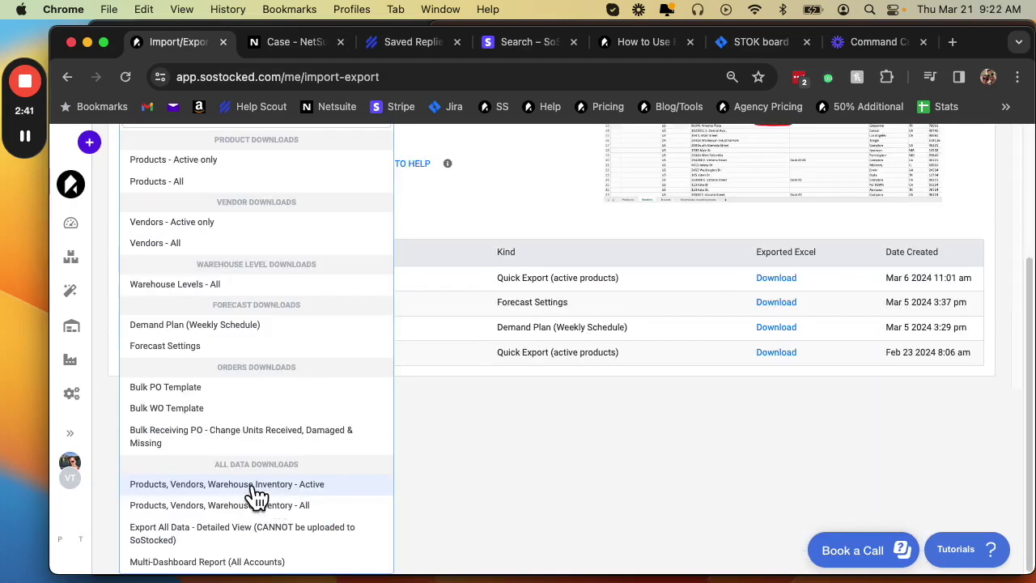
Generate a new quick export of active data, download its .xlsx and open it in Excel
{"action": "left_click", "coordinate": [252, 484]}
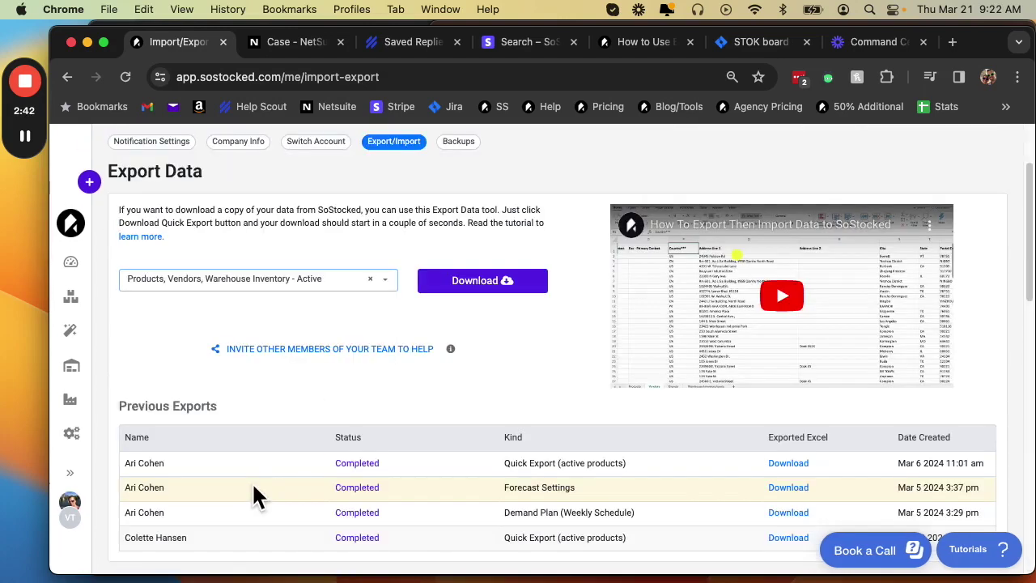
{"action": "left_click", "coordinate": [479, 296]}
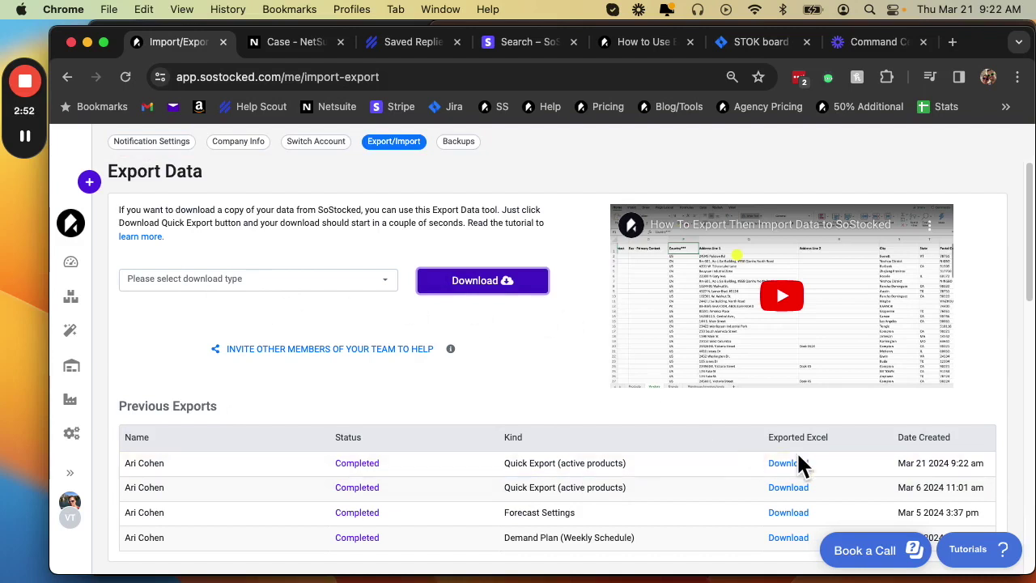
{"action": "left_click", "coordinate": [801, 468]}
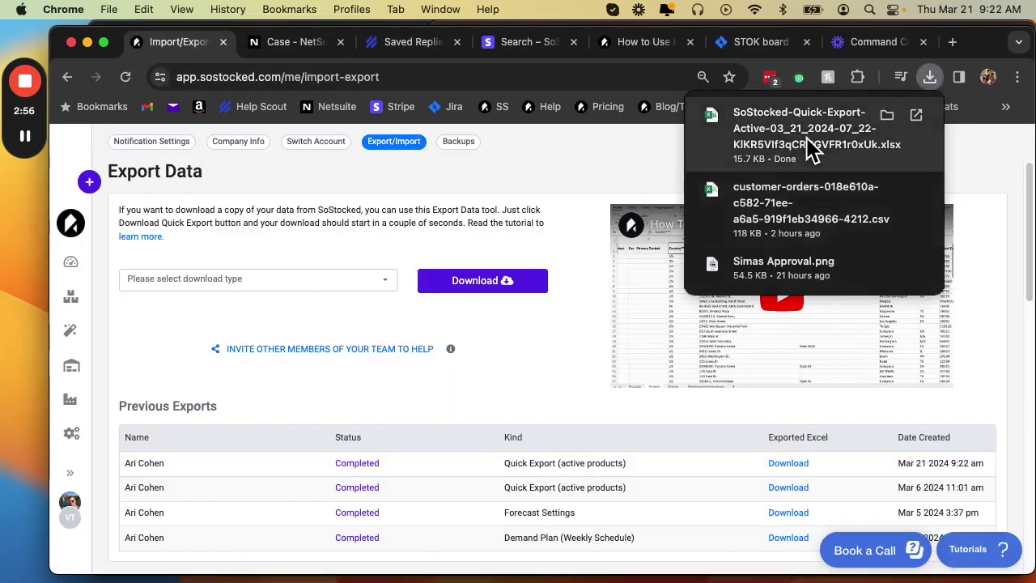
{"action": "left_click", "coordinate": [801, 142]}
{"action": "mouse_move", "coordinate": [28, 140]}
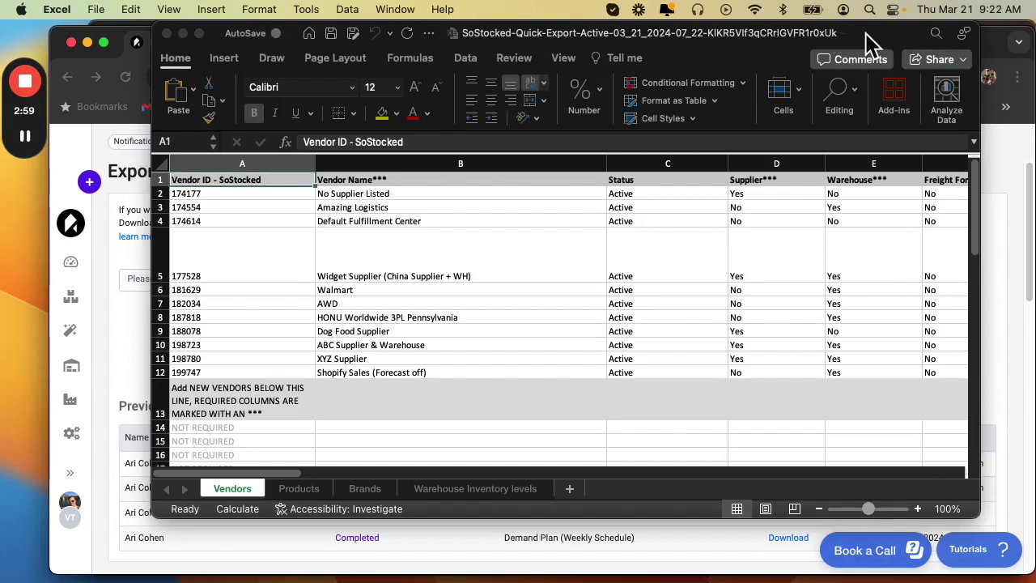
Move and enlarge the Excel window, then bring the Vendors contact columns into view at M3
{"action": "left_click_drag", "start_coordinate": [866, 33], "coordinate": [902, 33]}
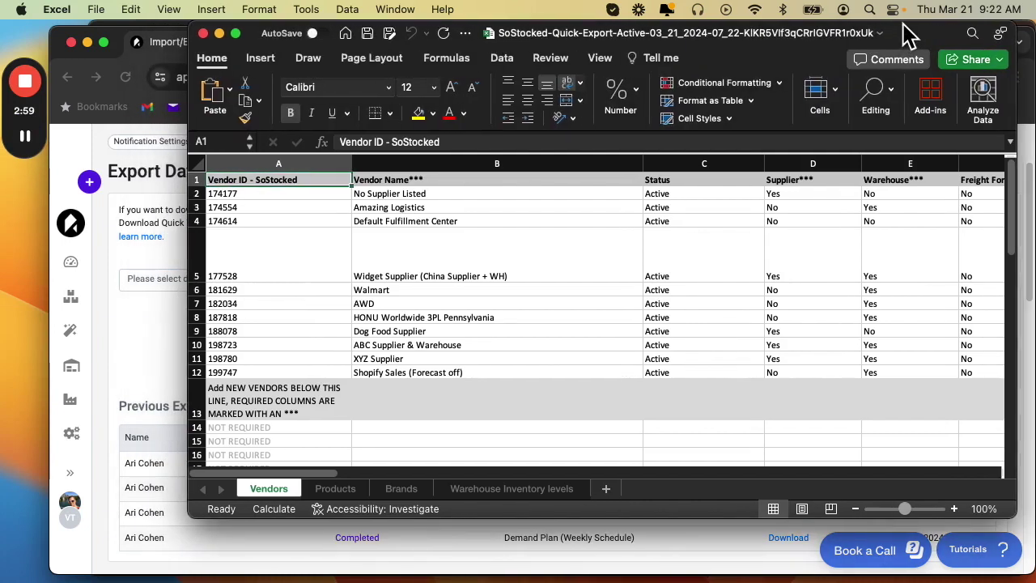
{"action": "left_click_drag", "start_coordinate": [195, 518], "coordinate": [73, 552]}
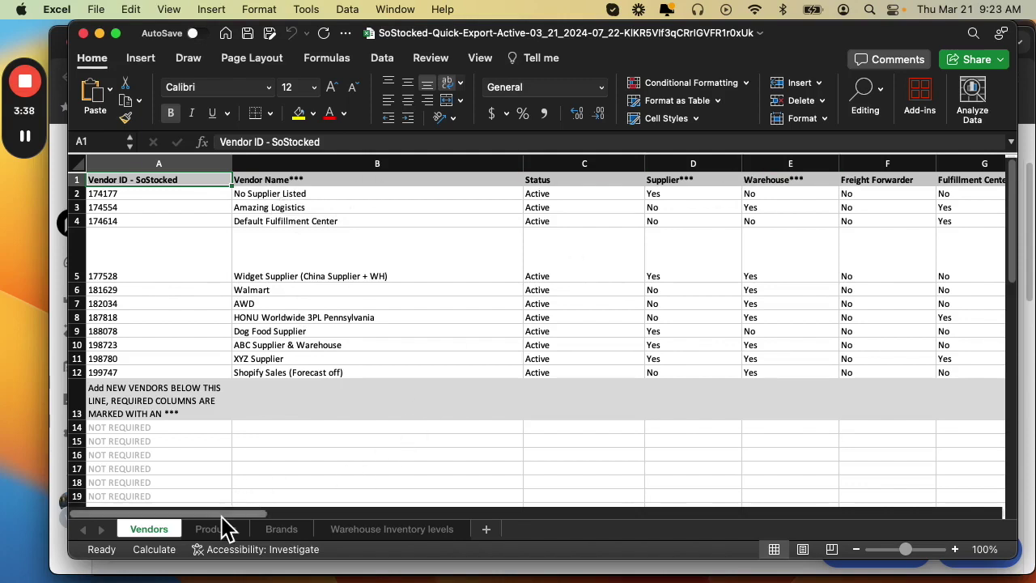
{"action": "left_click_drag", "start_coordinate": [225, 515], "coordinate": [595, 509]}
{"action": "left_click", "coordinate": [672, 207]}
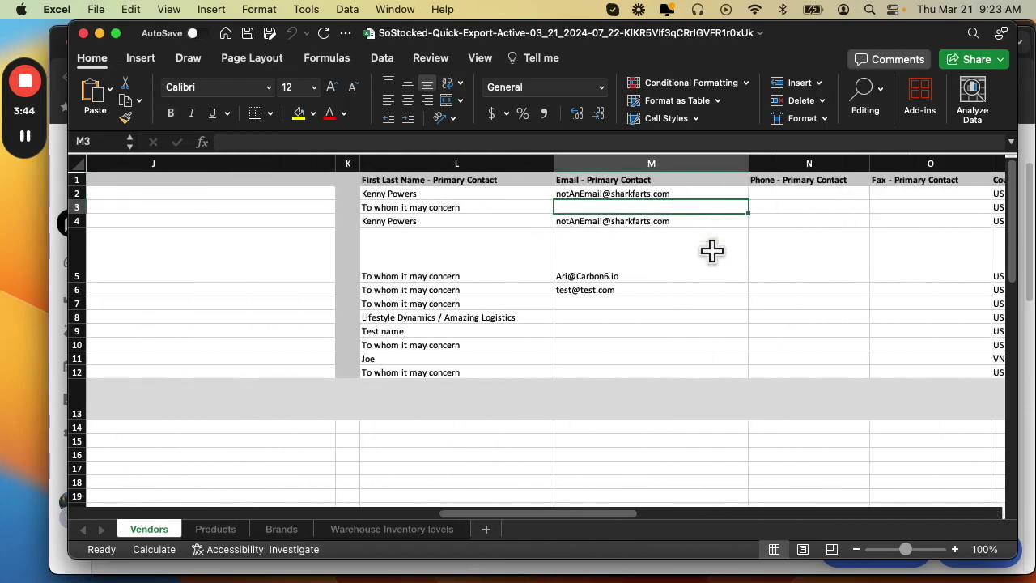
Freeze panes above row 2 on the Vendors sheet and scroll down to confirm the header stays
{"action": "left_click_drag", "start_coordinate": [466, 514], "coordinate": [68, 514]}
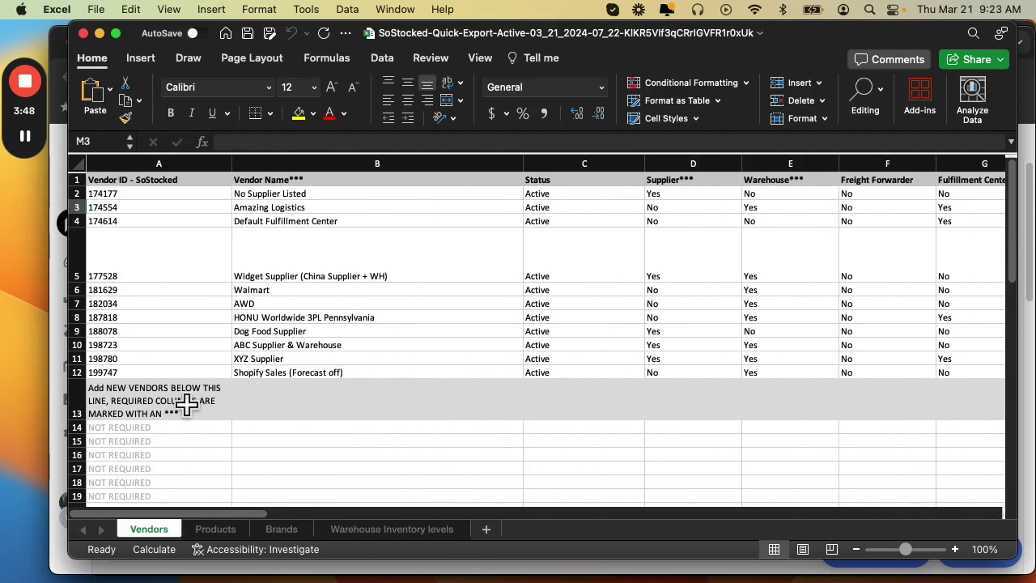
{"action": "scroll", "coordinate": [526, 368], "scroll_direction": "down", "scroll_amount": 1}
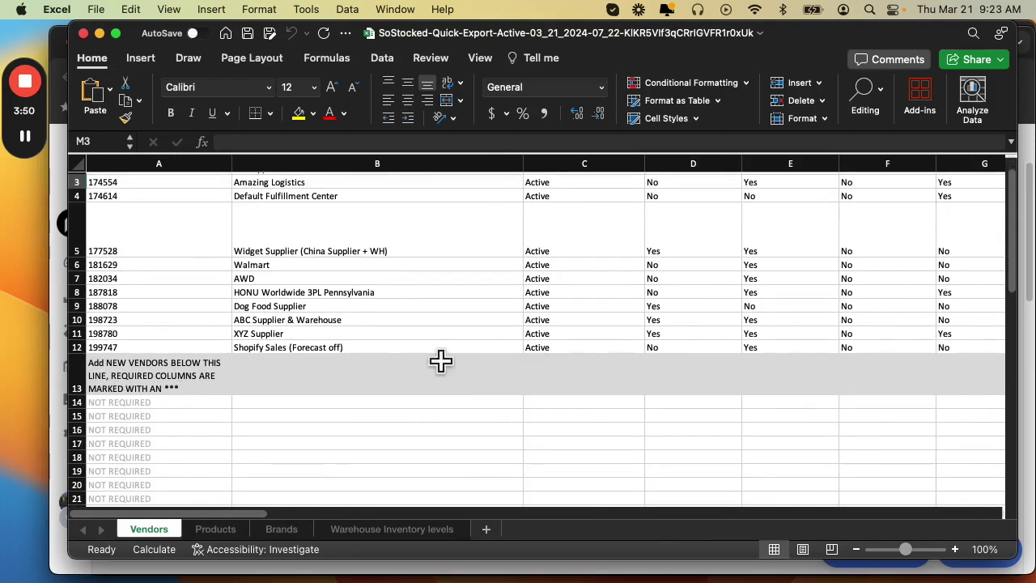
{"action": "scroll", "coordinate": [389, 243], "scroll_direction": "up", "scroll_amount": 1}
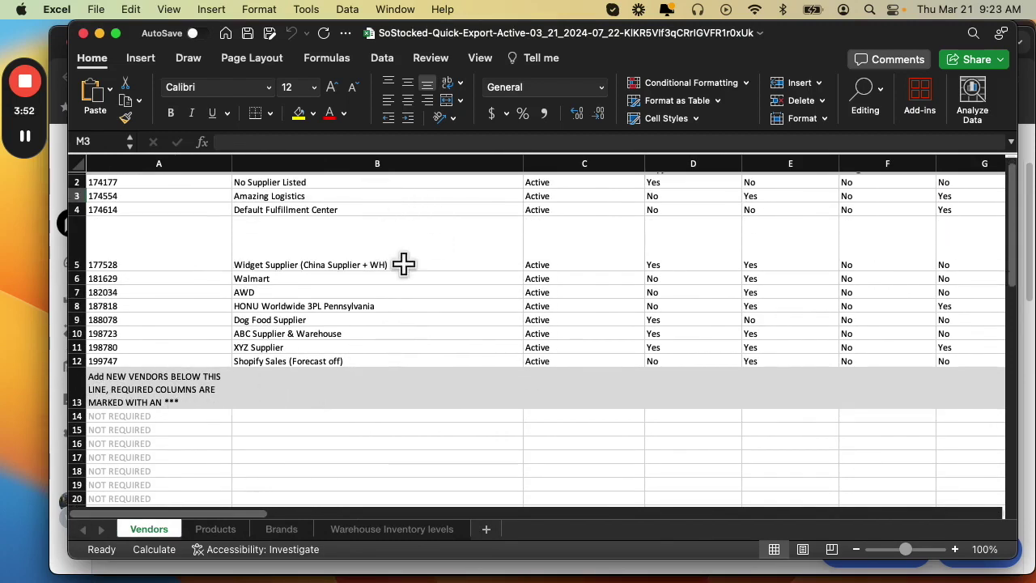
{"action": "scroll", "coordinate": [396, 262], "scroll_direction": "up", "scroll_amount": 1}
{"action": "left_click", "coordinate": [316, 182]}
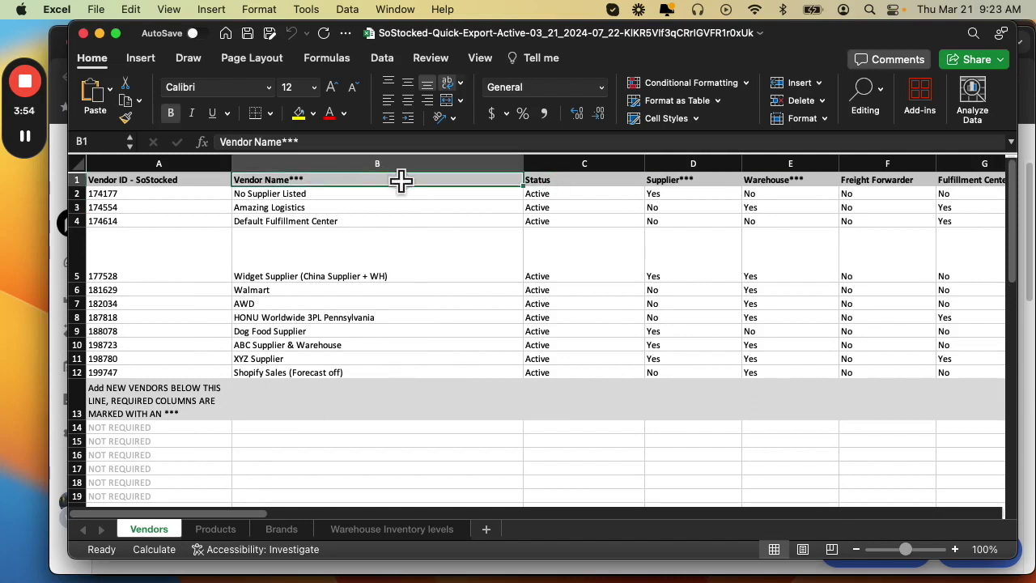
{"action": "left_click", "coordinate": [75, 192]}
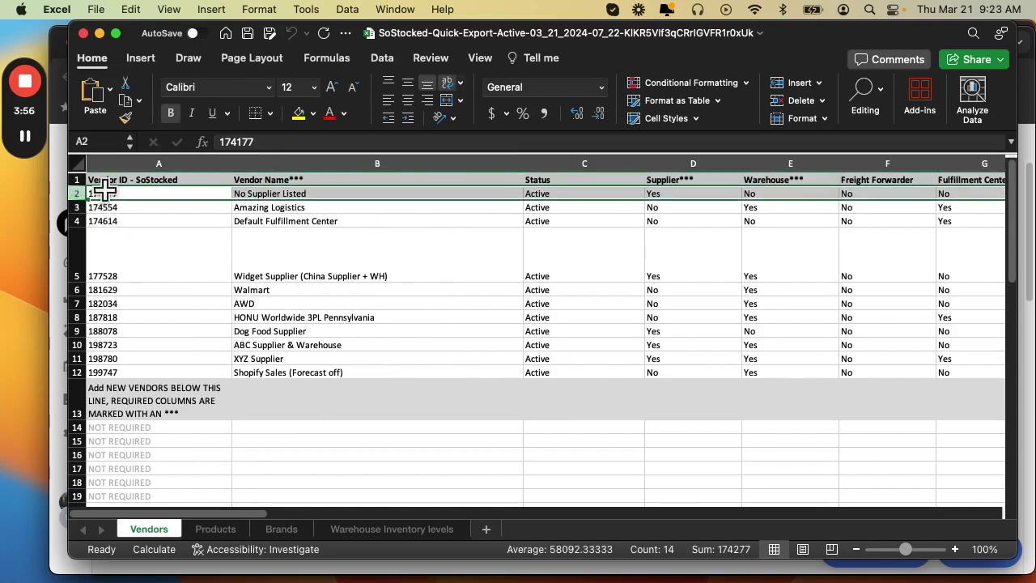
{"action": "left_click", "coordinate": [400, 9]}
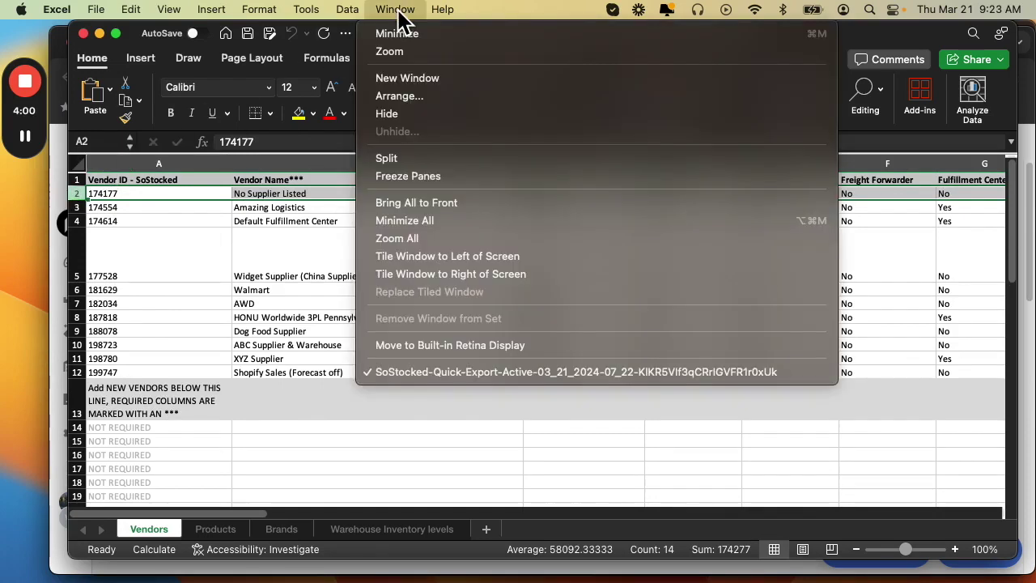
{"action": "left_click", "coordinate": [405, 176]}
{"action": "scroll", "coordinate": [437, 299], "scroll_direction": "down", "scroll_amount": 5}
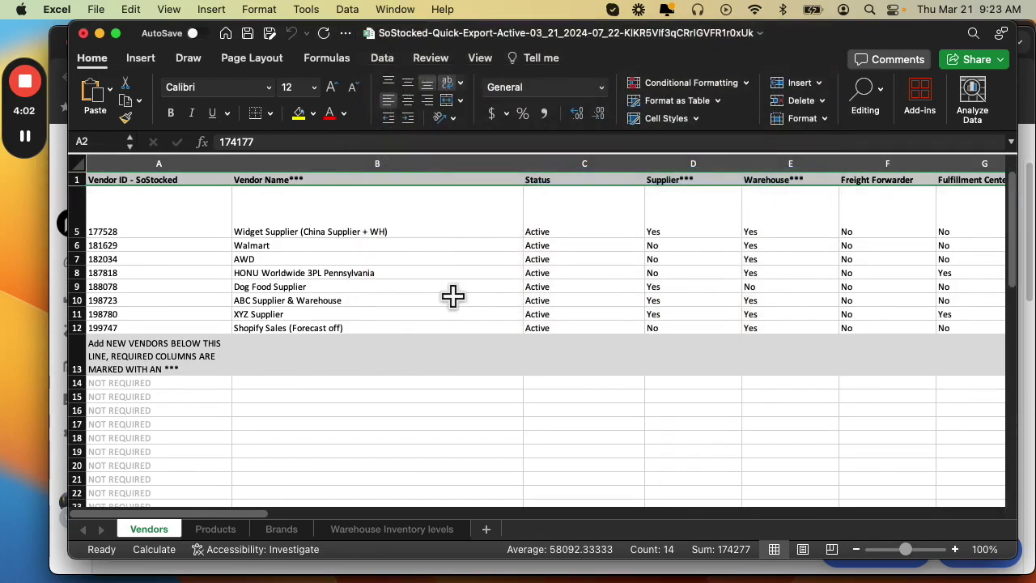
{"action": "scroll", "coordinate": [459, 284], "scroll_direction": "down", "scroll_amount": 1}
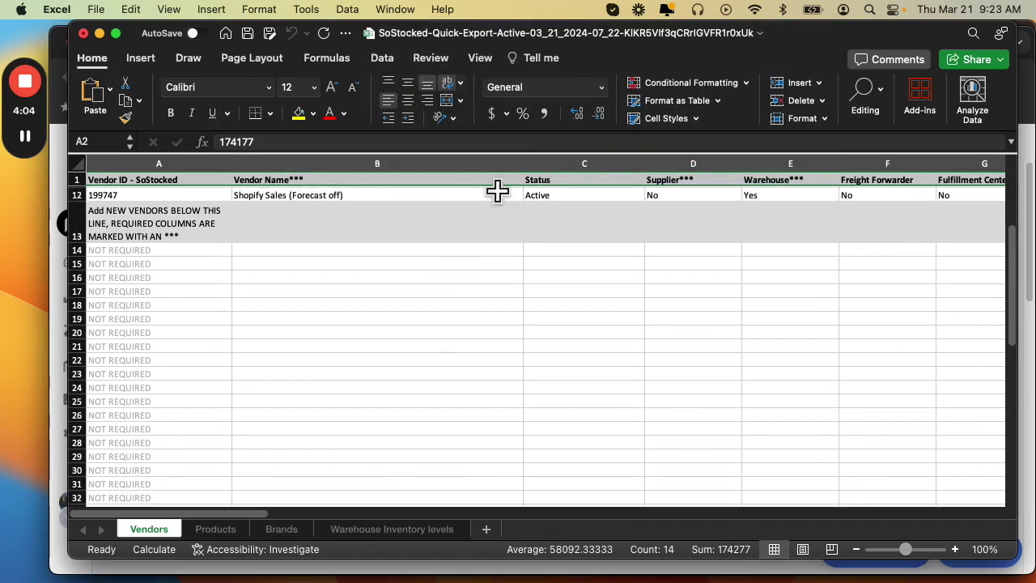
Enter placeholder vendor name 'lalkkjjdfdl' in B14 and Yes under Supplier in D14
{"action": "left_click", "coordinate": [323, 251]}
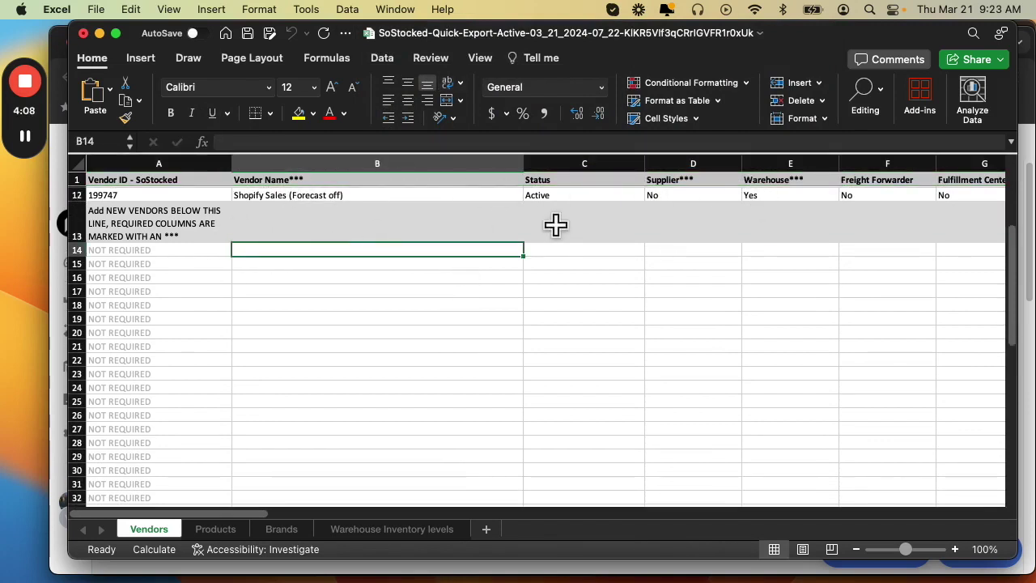
{"action": "type", "text": "lalkkjjdfdldjflad"}
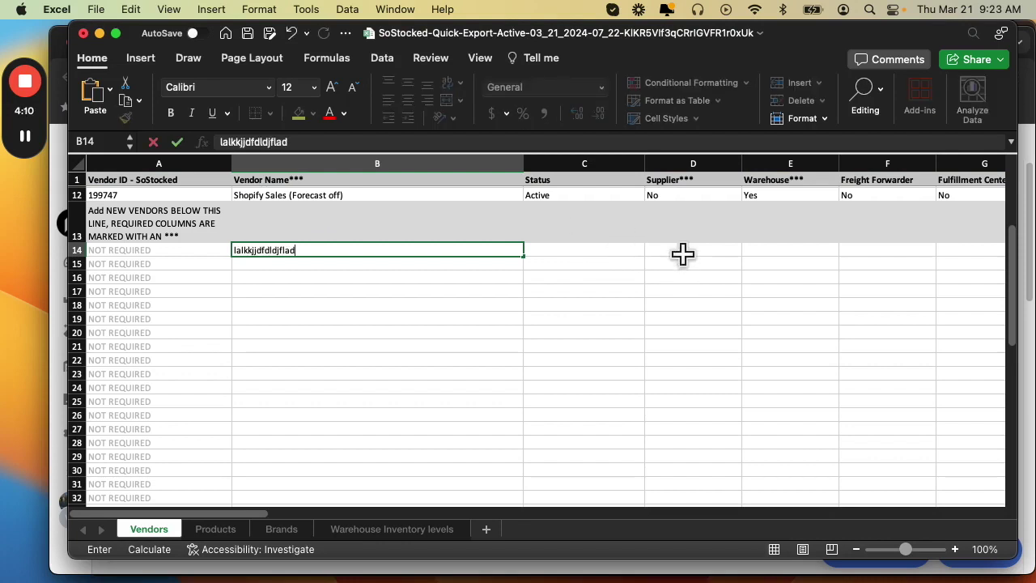
{"action": "left_click", "coordinate": [683, 252]}
{"action": "type", "text": "Ys"}
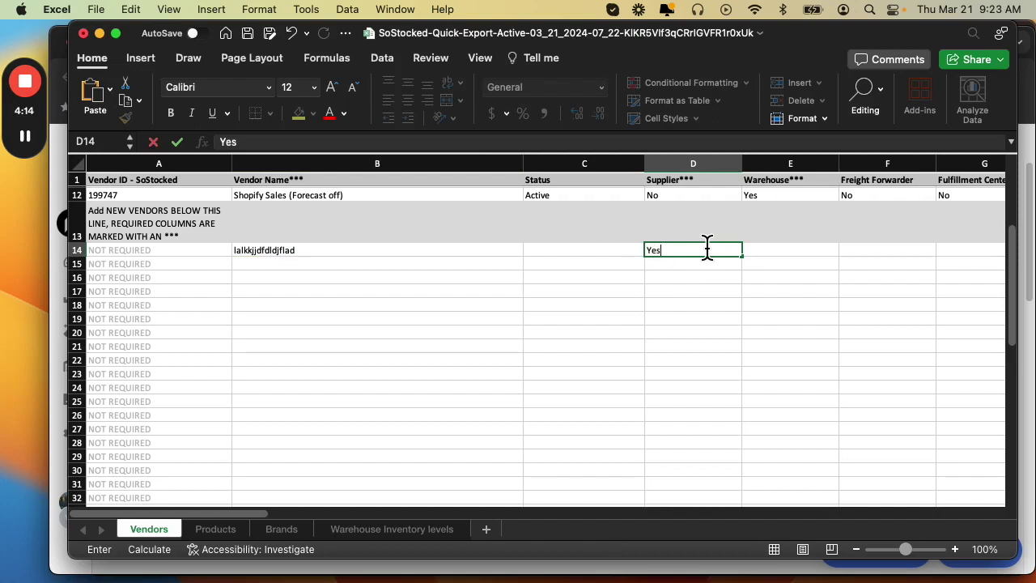
{"action": "left_click_drag", "start_coordinate": [252, 516], "coordinate": [776, 489]}
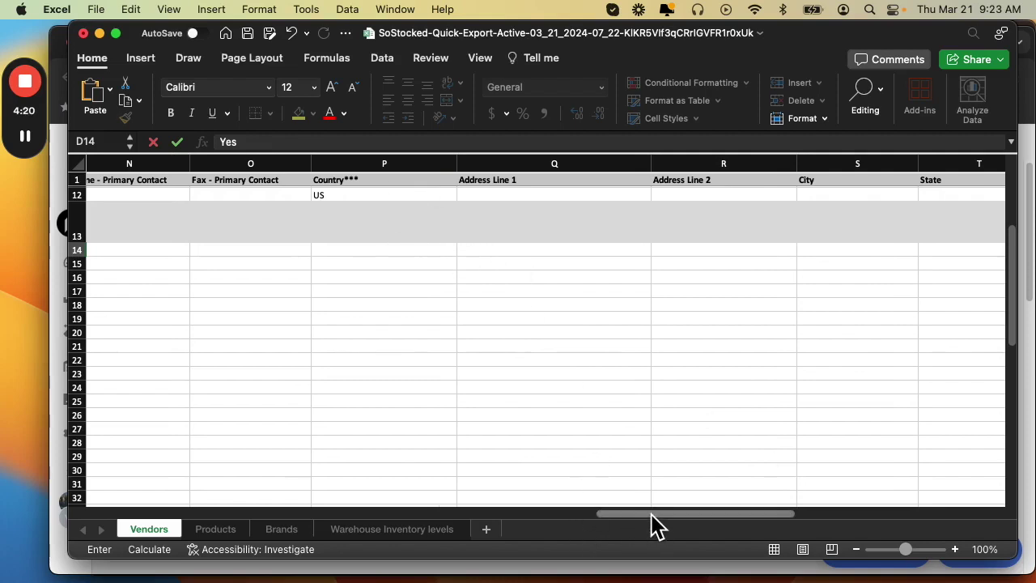
{"action": "left_click_drag", "start_coordinate": [655, 513], "coordinate": [97, 499]}
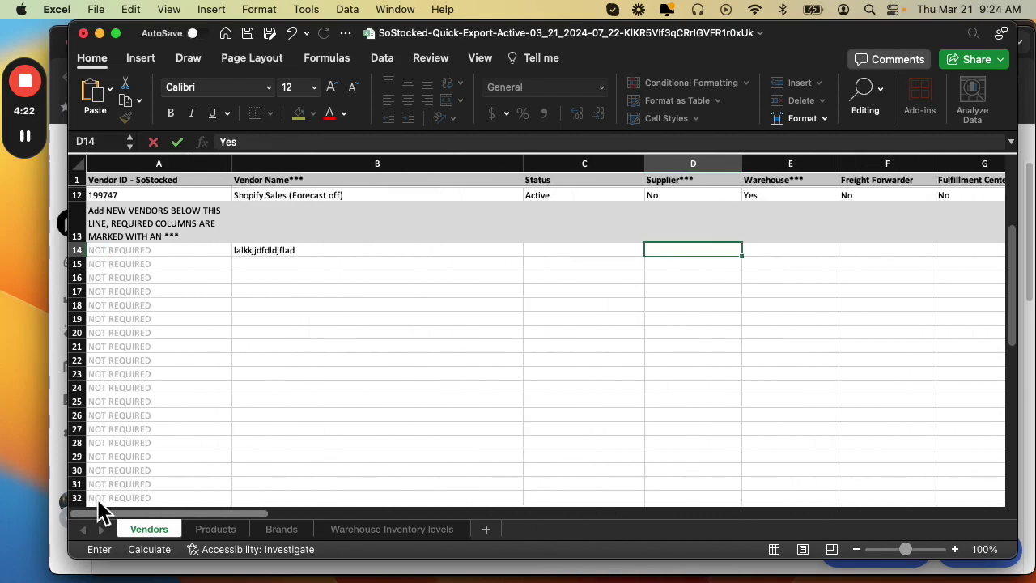
On the Products sheet, toggle the cocktail shaker's Status to Inactive and back to Active, then select Dog Food (Bundle)
{"action": "left_click", "coordinate": [226, 532]}
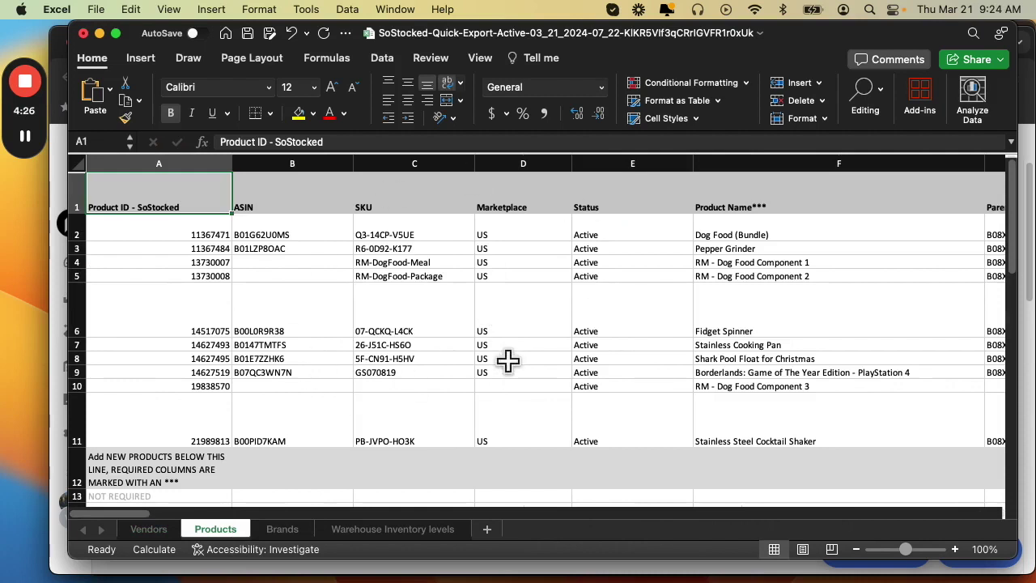
{"action": "left_click", "coordinate": [641, 163]}
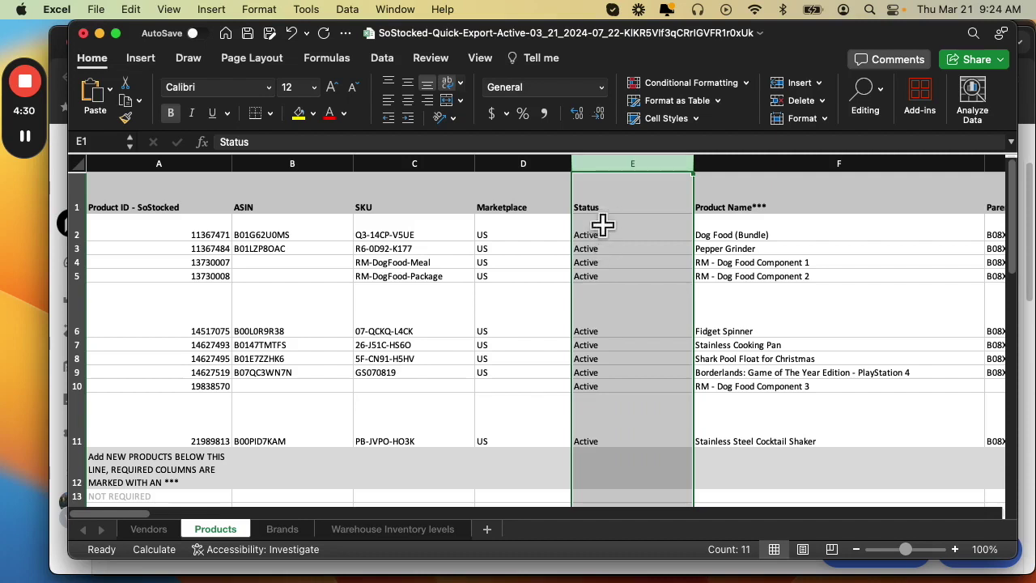
{"action": "left_click", "coordinate": [619, 429]}
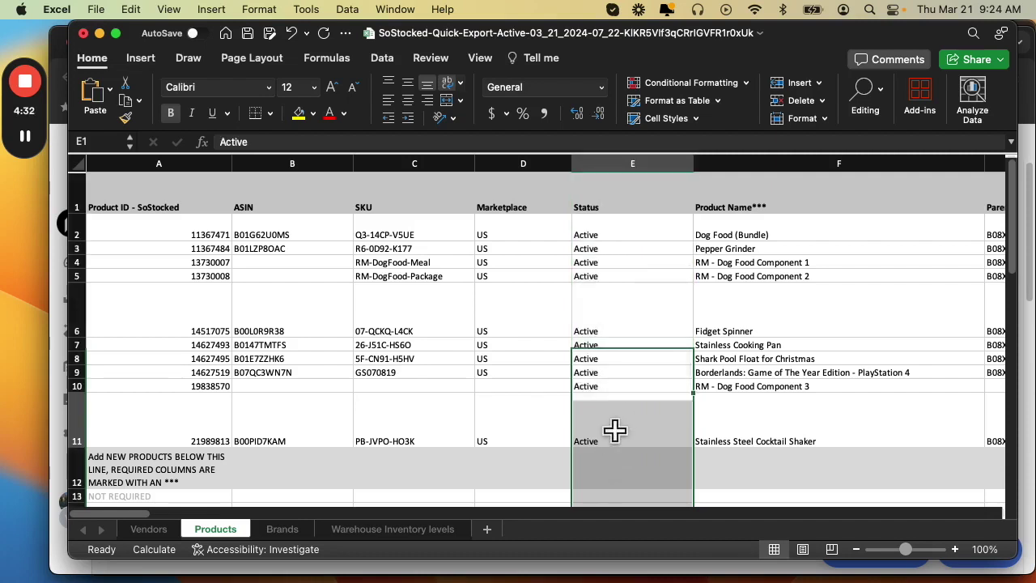
{"action": "type", "text": "Ina"}
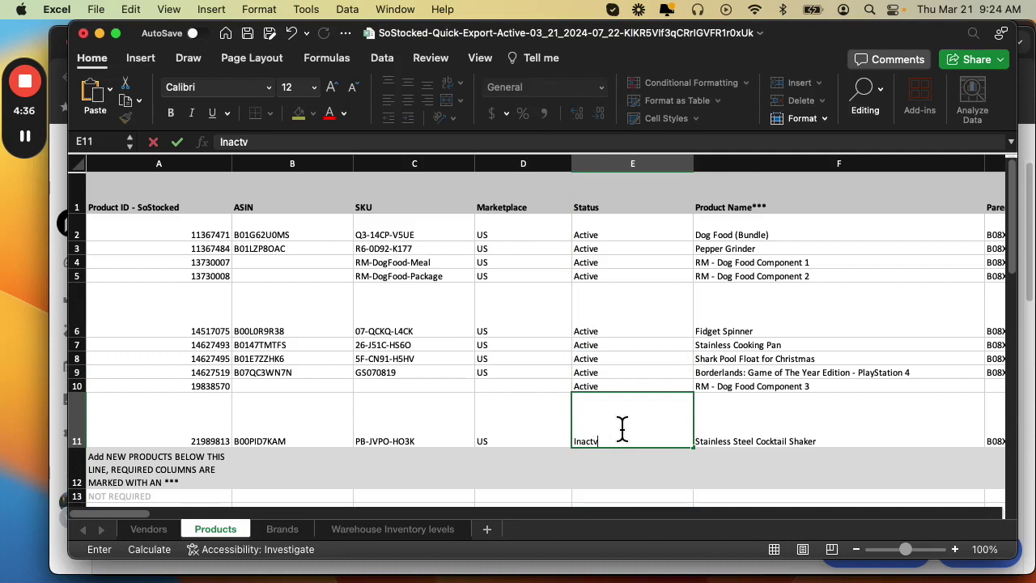
{"action": "type", "text": "ctive"}
{"action": "left_click", "coordinate": [785, 434]}
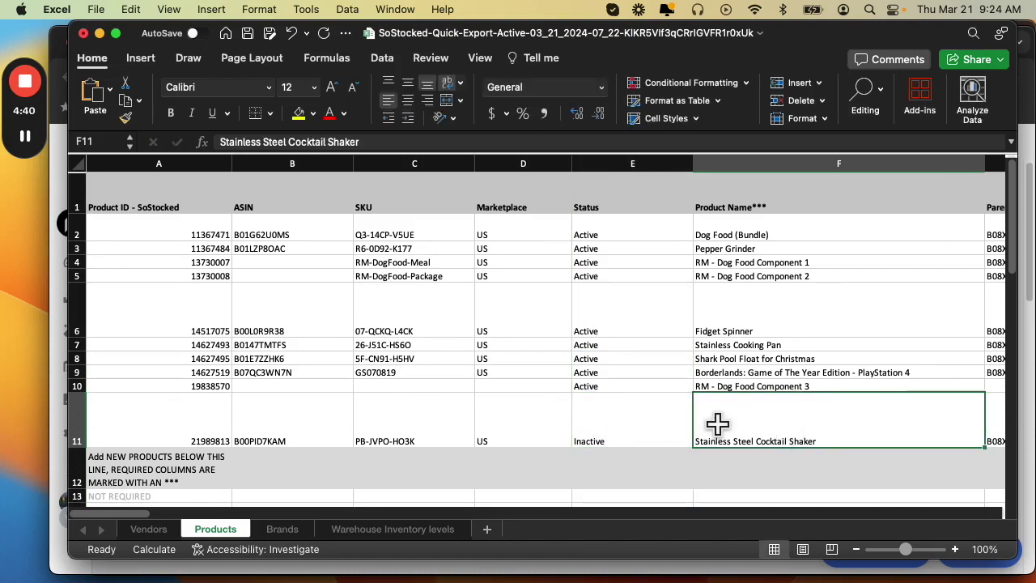
{"action": "left_click", "coordinate": [609, 425]}
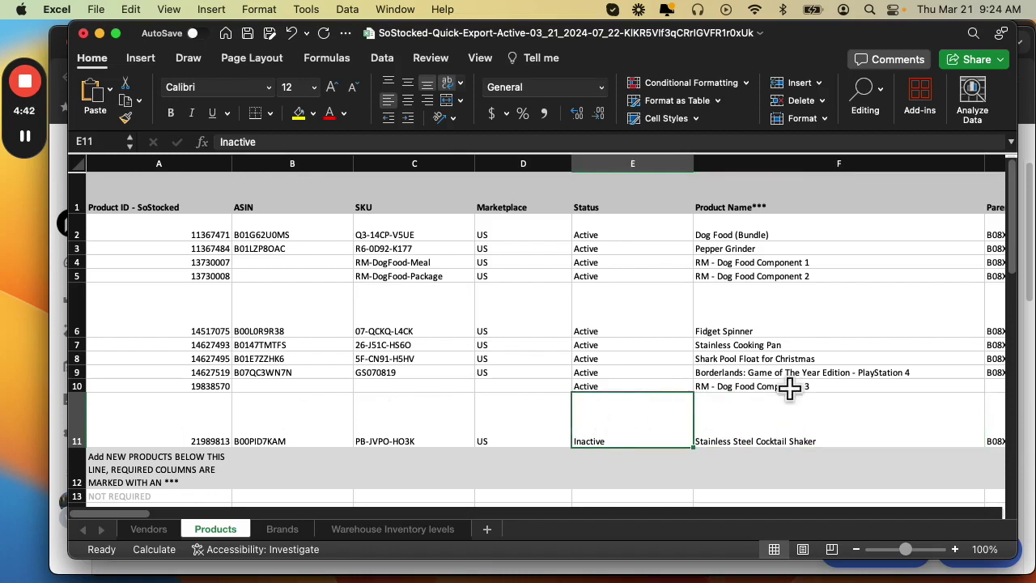
{"action": "type", "text": "a"}
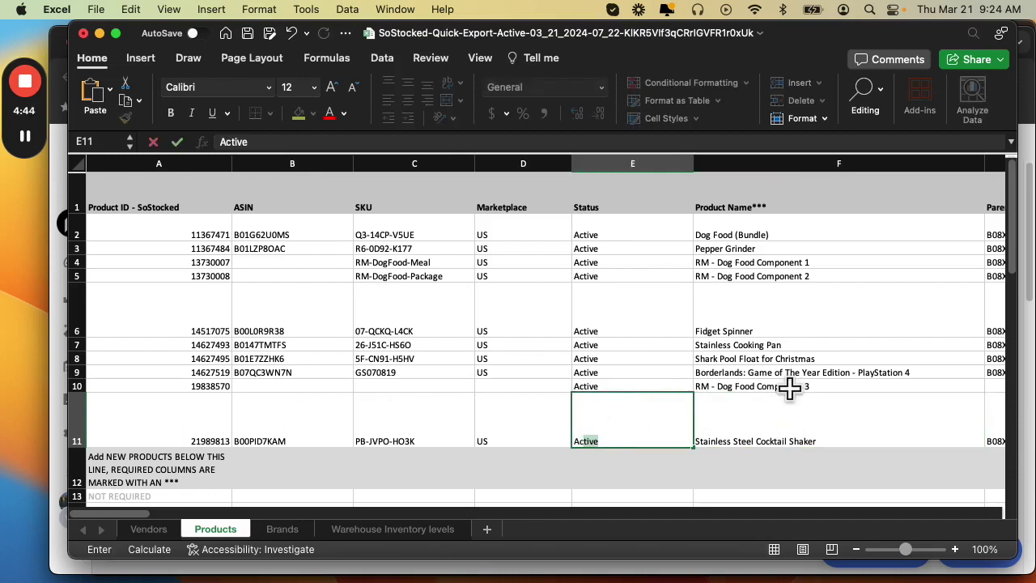
{"action": "left_click", "coordinate": [780, 413]}
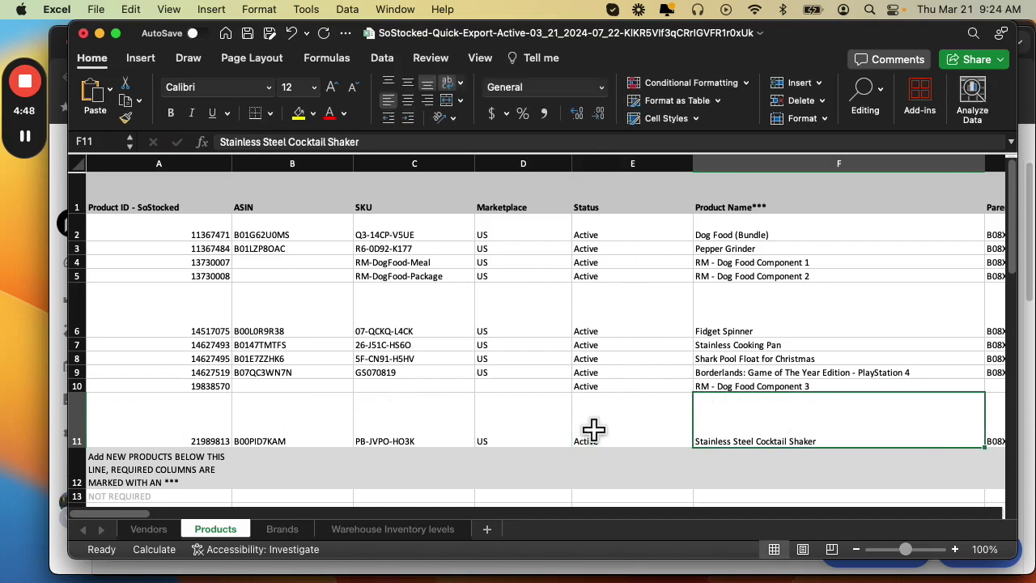
{"action": "left_click", "coordinate": [619, 226]}
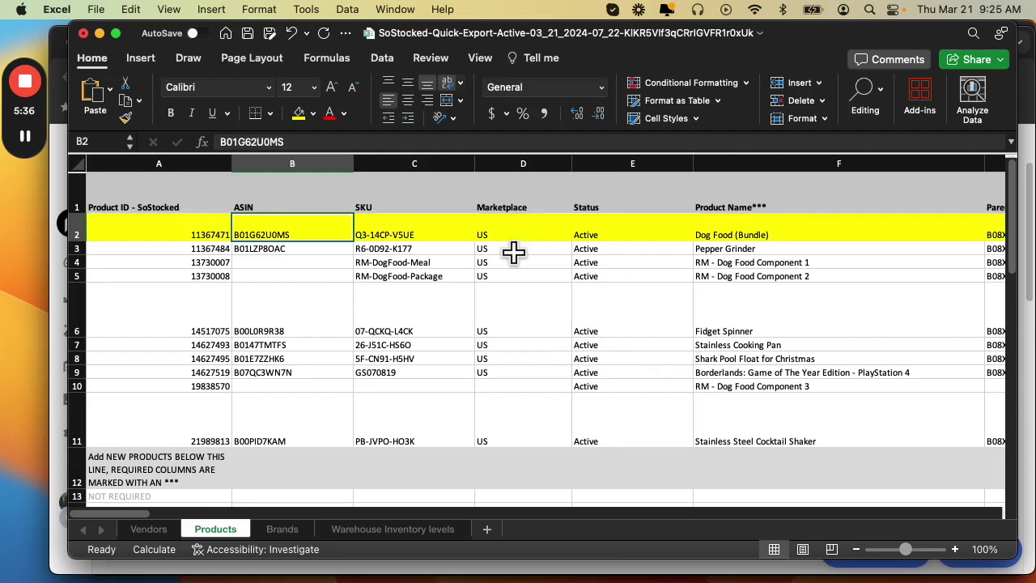
{"action": "scroll", "coordinate": [514, 251], "scroll_direction": "down", "scroll_amount": 1}
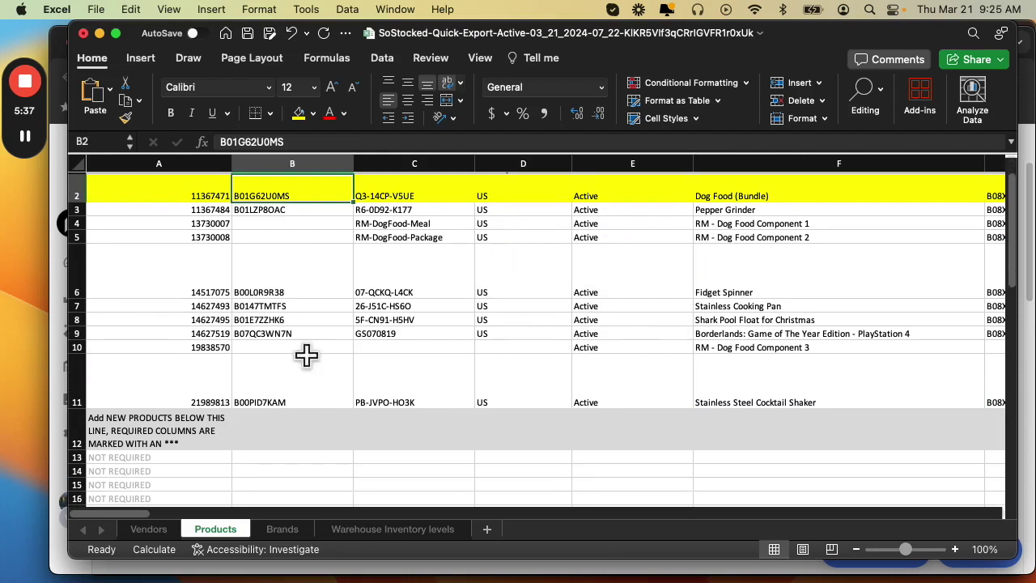
Freeze panes above row 2 on the Products sheet, then select row 13's Product Name cell
{"action": "scroll", "coordinate": [340, 349], "scroll_direction": "down", "scroll_amount": 1}
{"action": "left_click", "coordinate": [285, 426]}
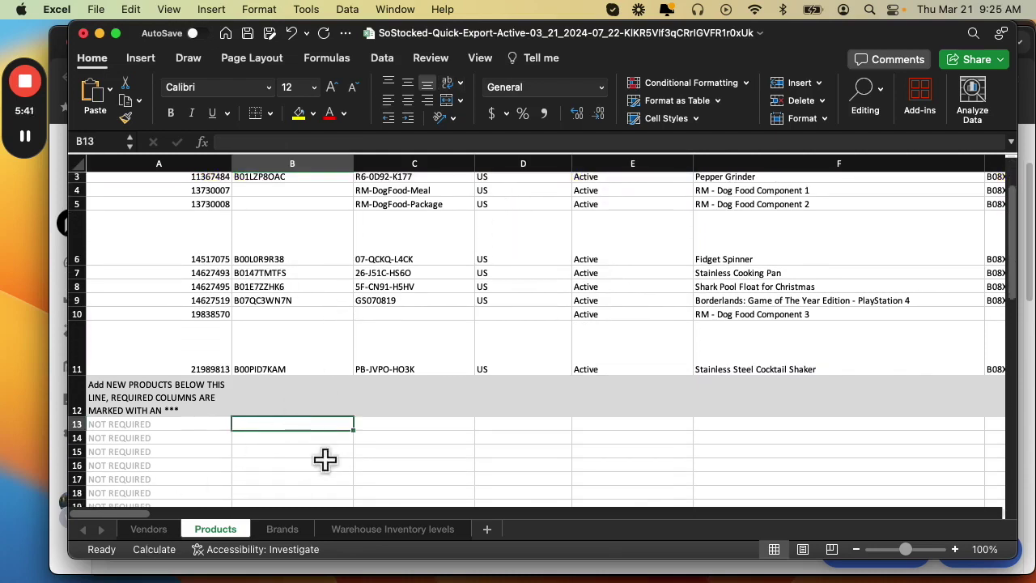
{"action": "scroll", "coordinate": [324, 459], "scroll_direction": "up", "scroll_amount": 2}
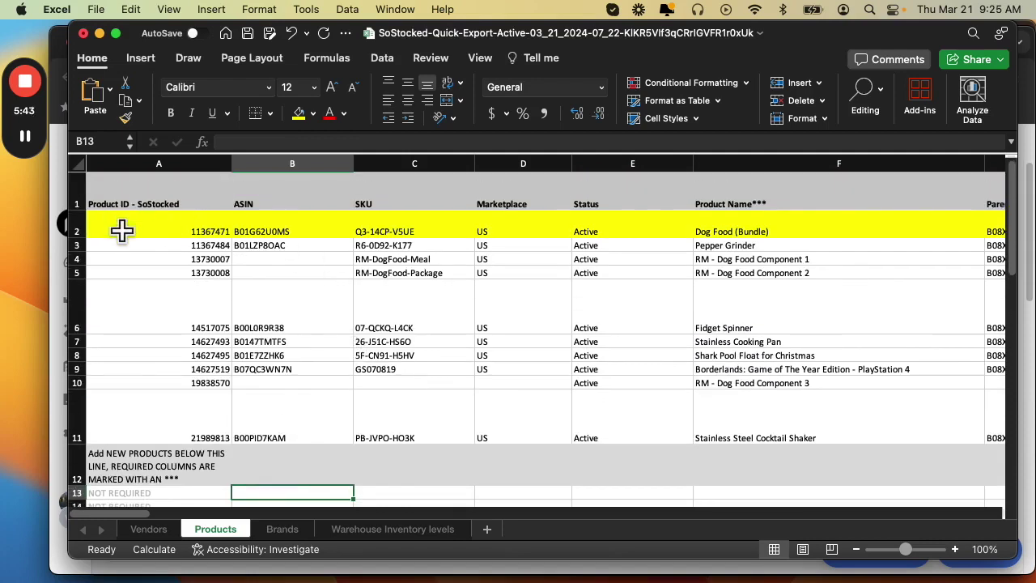
{"action": "left_click", "coordinate": [76, 227]}
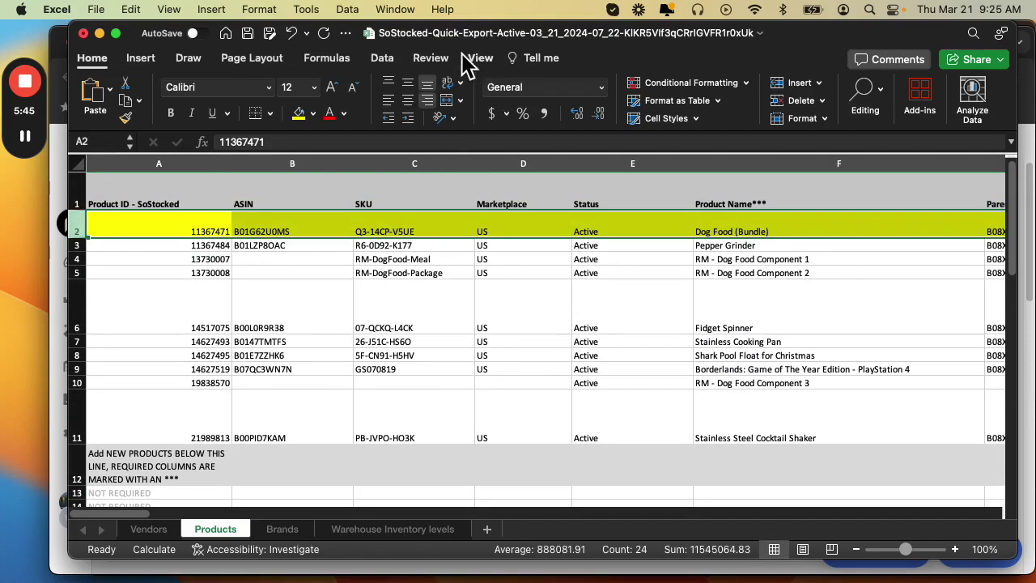
{"action": "left_click", "coordinate": [405, 12]}
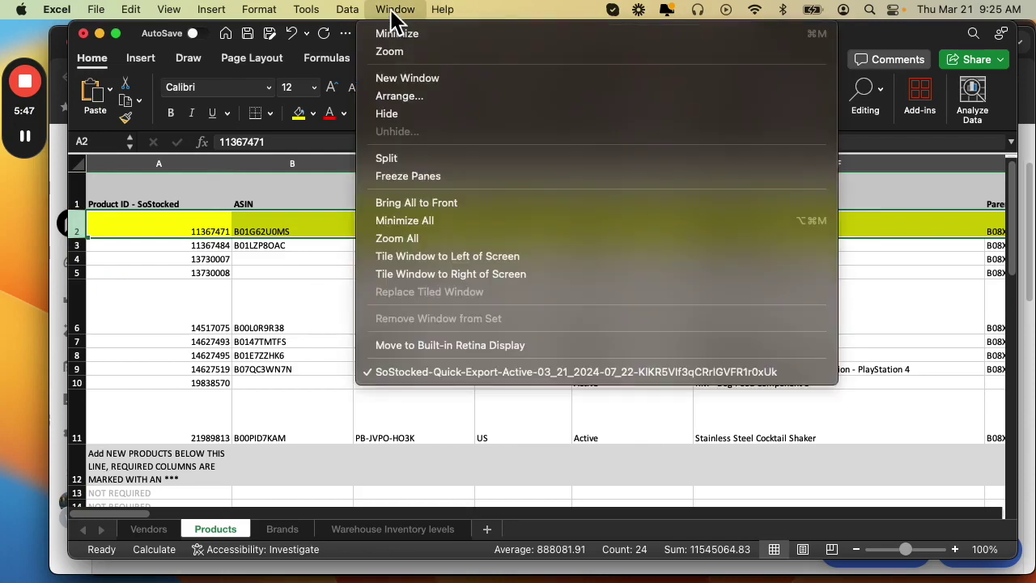
{"action": "left_click", "coordinate": [409, 176]}
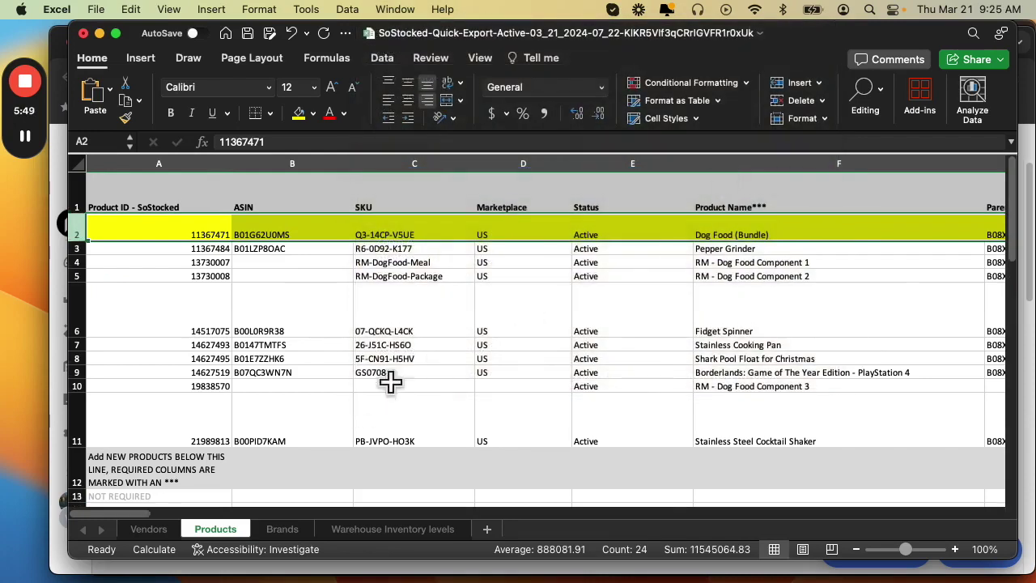
{"action": "scroll", "coordinate": [446, 343], "scroll_direction": "down", "scroll_amount": 5}
{"action": "scroll", "coordinate": [450, 341], "scroll_direction": "down", "scroll_amount": 2}
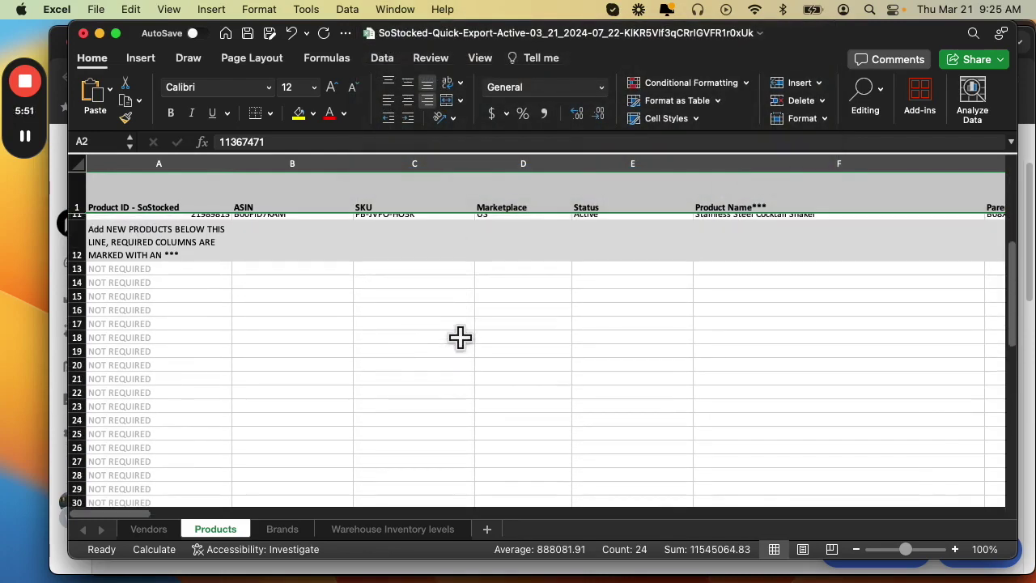
{"action": "left_click", "coordinate": [769, 191]}
{"action": "left_click", "coordinate": [772, 262]}
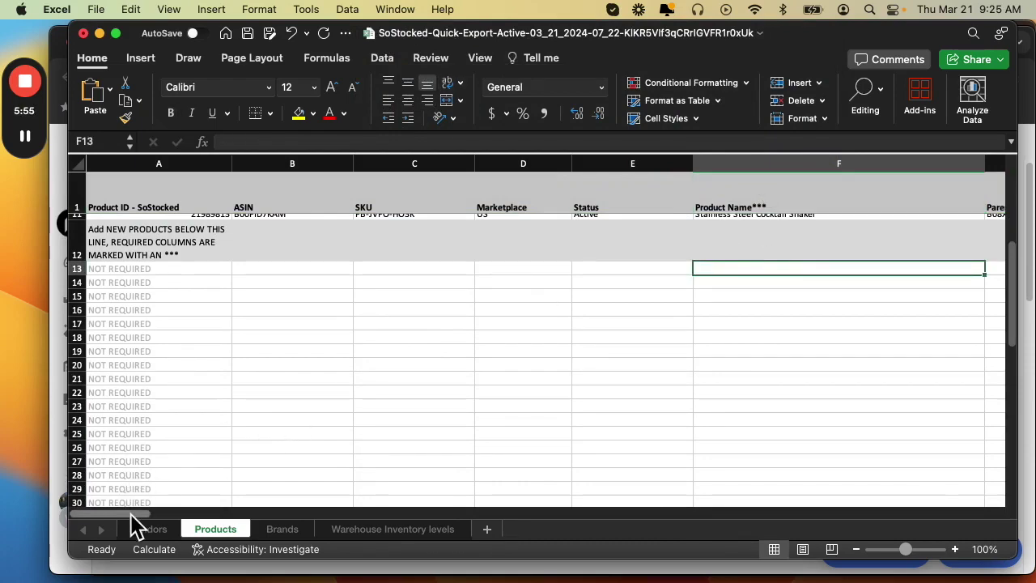
Copy the 'Widget Supplier (China Supplier + WH)' vendor name from the Vendors sheet
{"action": "left_click_drag", "start_coordinate": [130, 514], "coordinate": [364, 515]}
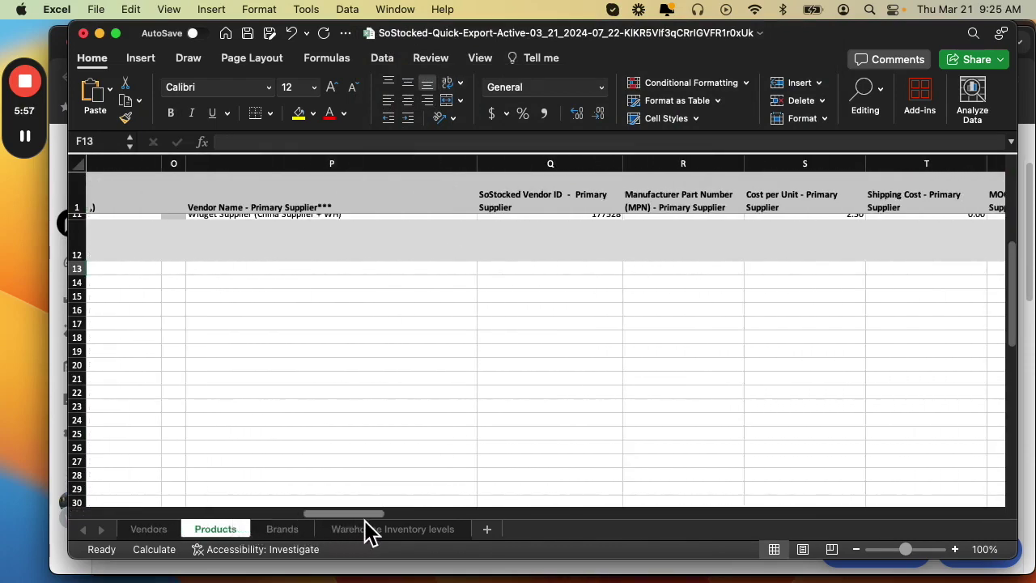
{"action": "left_click", "coordinate": [359, 271]}
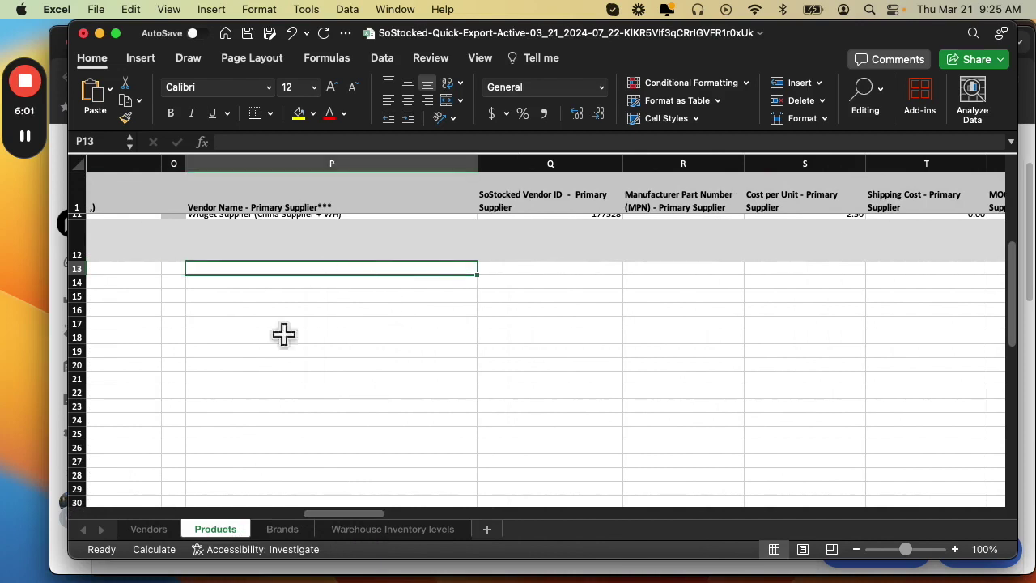
{"action": "left_click", "coordinate": [152, 534]}
{"action": "scroll", "coordinate": [335, 347], "scroll_direction": "up", "scroll_amount": 5}
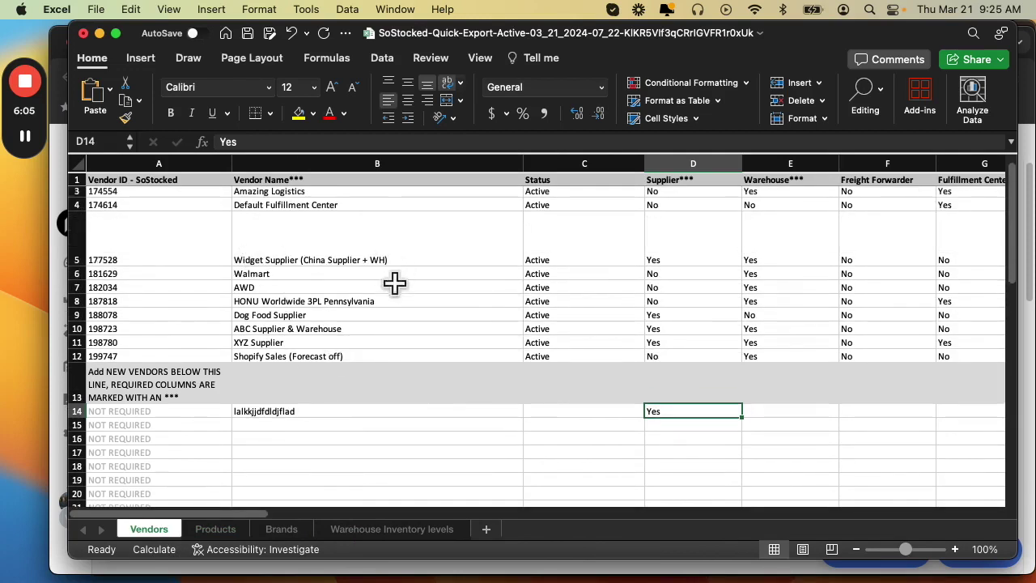
{"action": "scroll", "coordinate": [392, 366], "scroll_direction": "up", "scroll_amount": 1}
{"action": "left_click", "coordinate": [370, 260]}
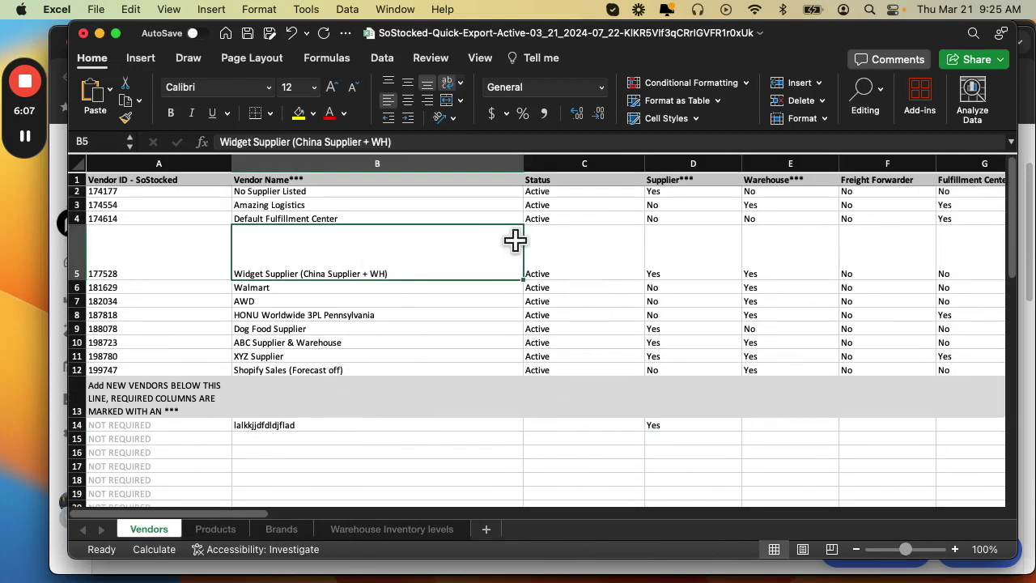
{"action": "key", "text": "super+c"}
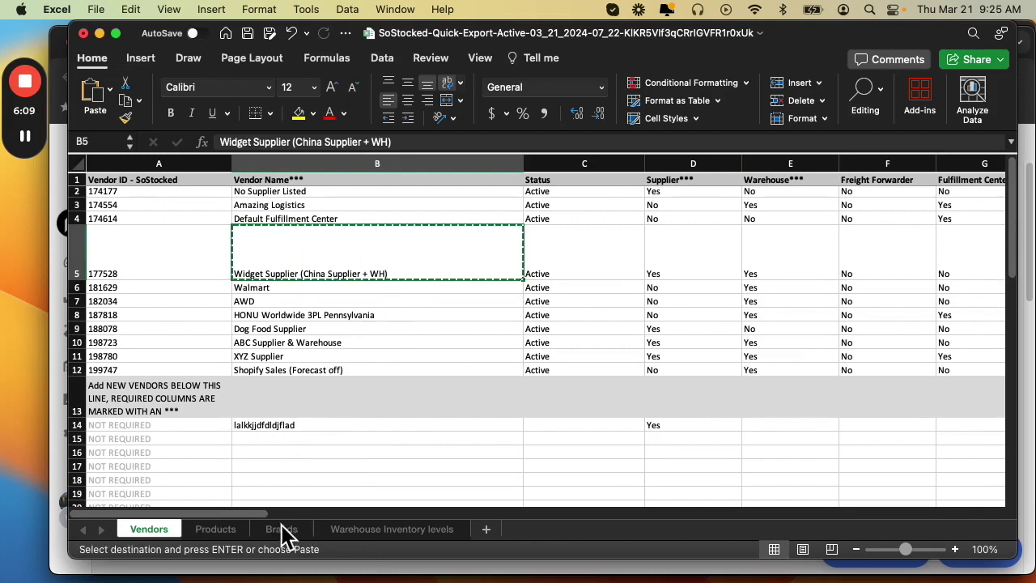
Paste that vendor name into P13 as row 13's primary supplier on the Products sheet
{"action": "left_click", "coordinate": [214, 529]}
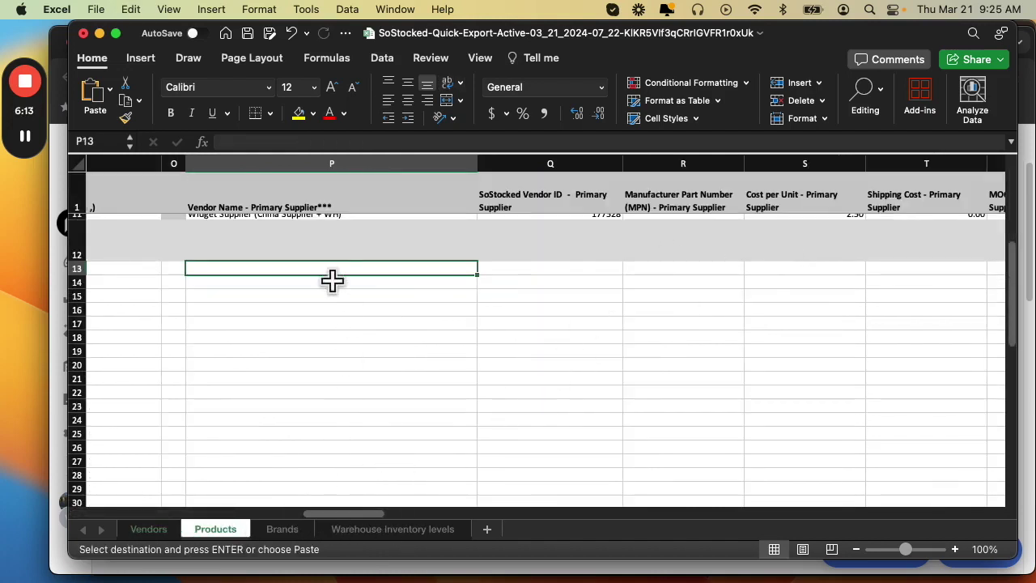
{"action": "left_click", "coordinate": [313, 141]}
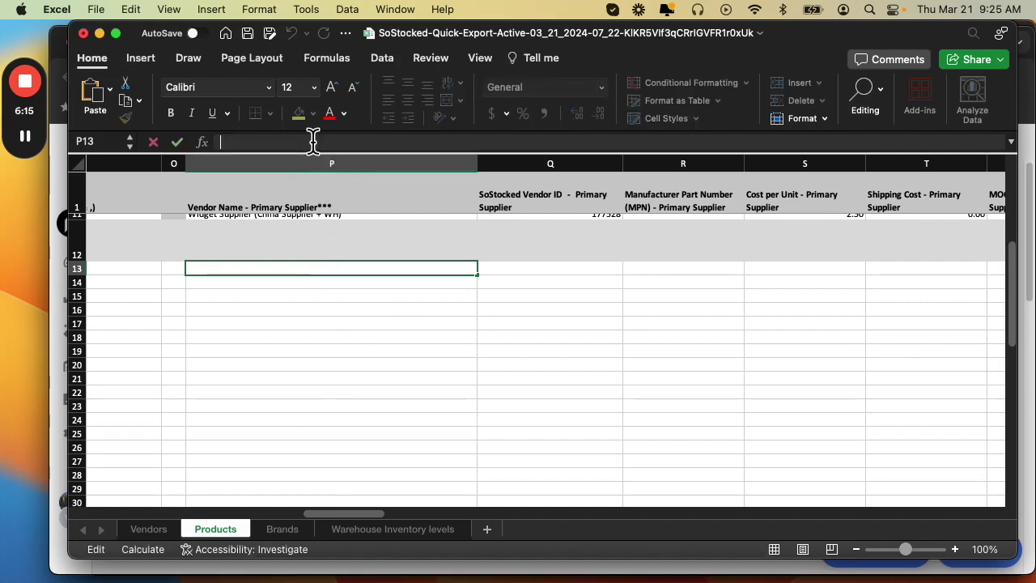
{"action": "key", "text": "super+v"}
{"action": "left_click", "coordinate": [482, 311]}
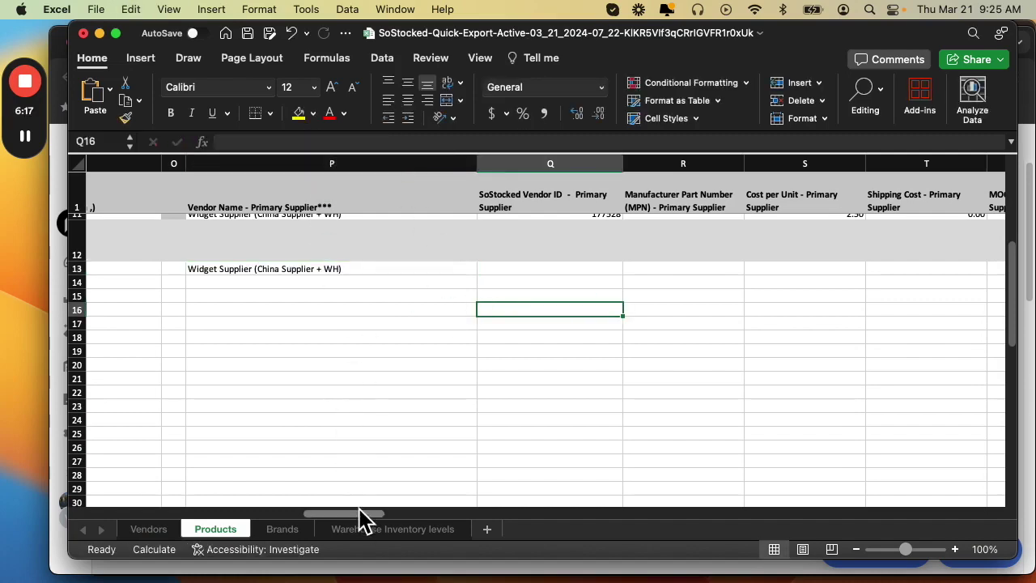
{"action": "left_click_drag", "start_coordinate": [363, 515], "coordinate": [113, 510]}
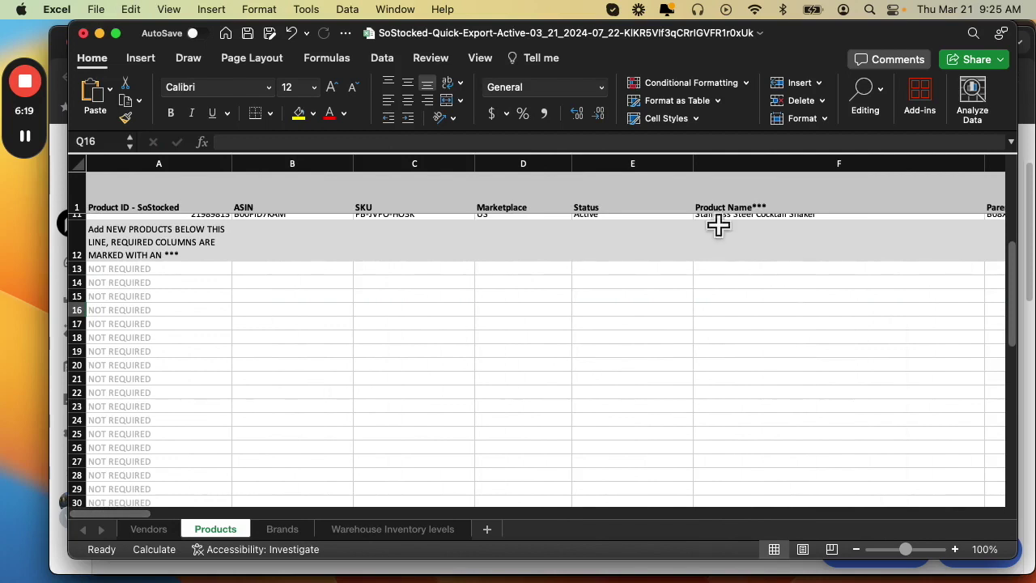
{"action": "left_click", "coordinate": [747, 265]}
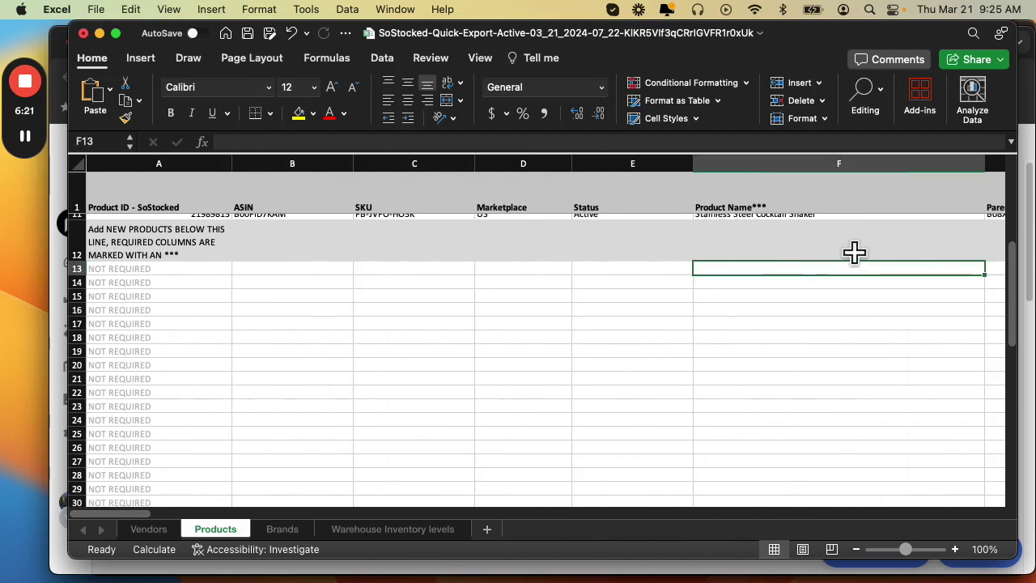
Enter 'Black Bag leather' as the product name in F13, then view the Brands sheet
{"action": "type", "text": "Black Bag leather"}
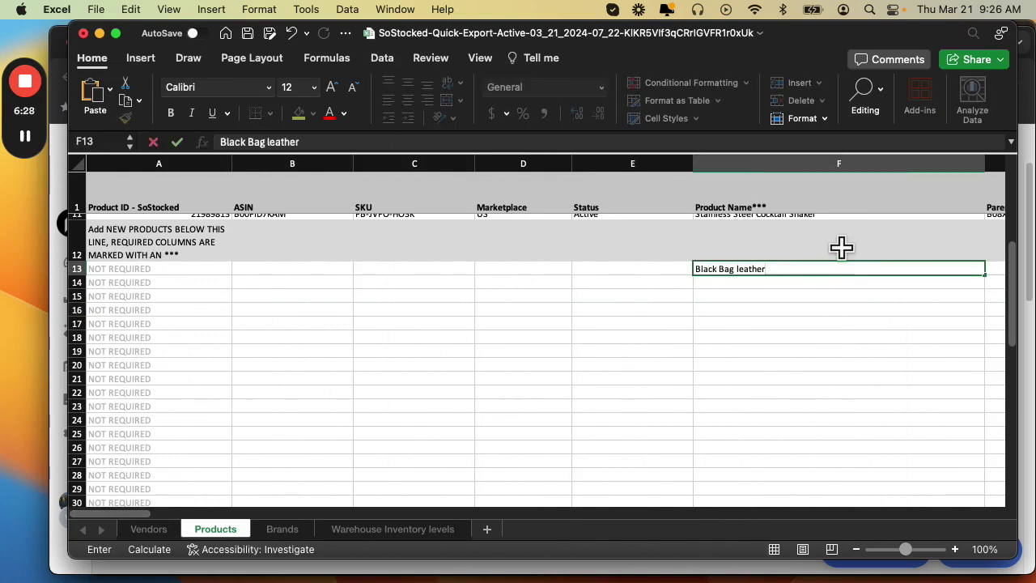
{"action": "left_click", "coordinate": [274, 270]}
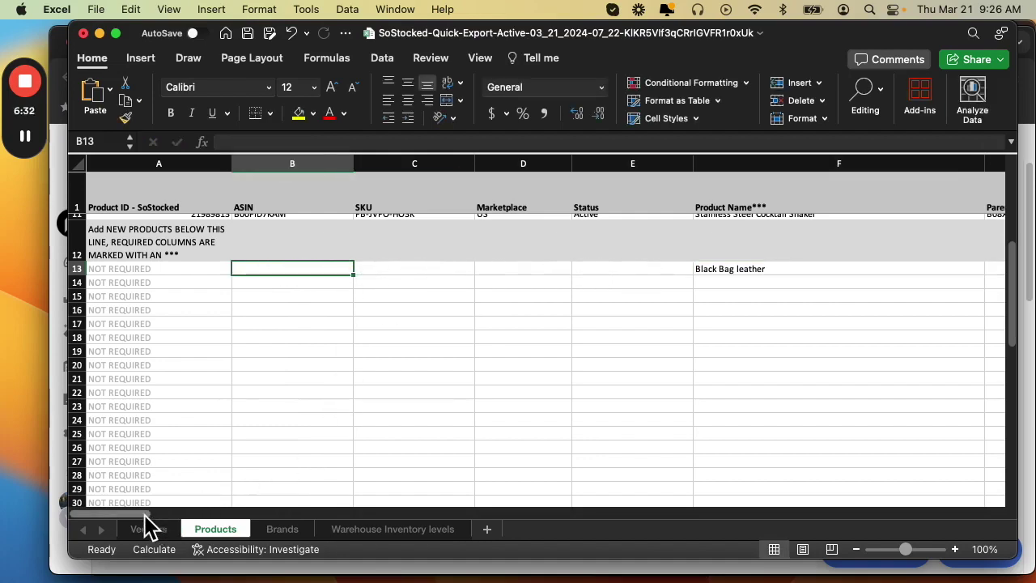
{"action": "left_click_drag", "start_coordinate": [146, 514], "coordinate": [481, 534]}
{"action": "key", "text": "Right"}
{"action": "key", "text": "Right"}
{"action": "key", "text": "Right"}
{"action": "key", "text": "Right"}
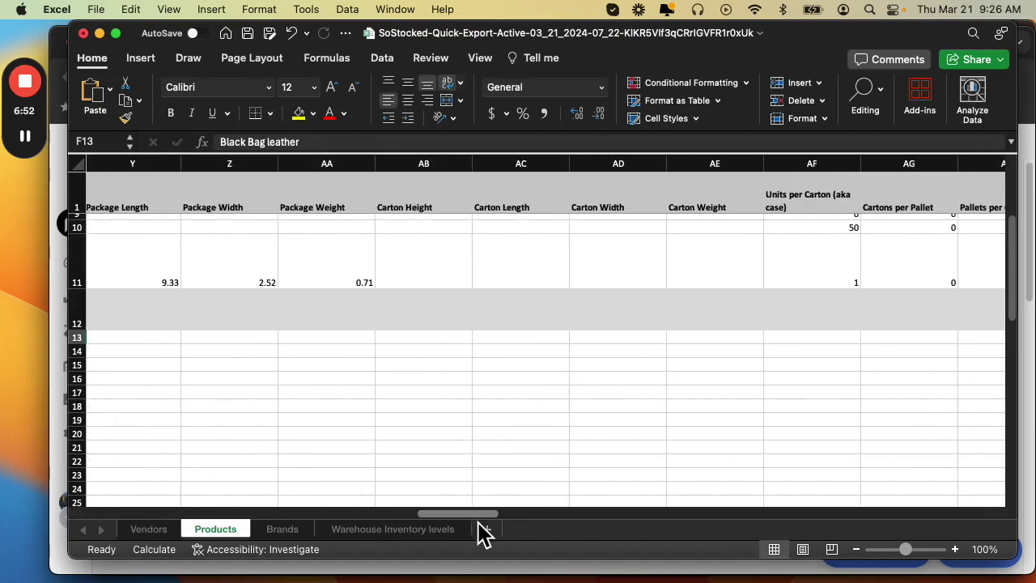
{"action": "left_click", "coordinate": [276, 530]}
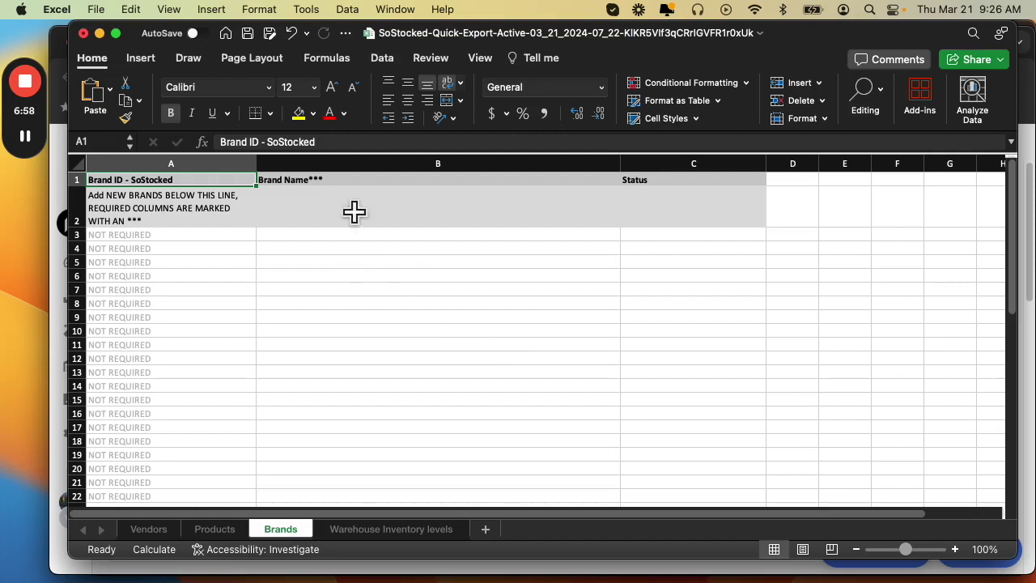
{"action": "left_click", "coordinate": [212, 530]}
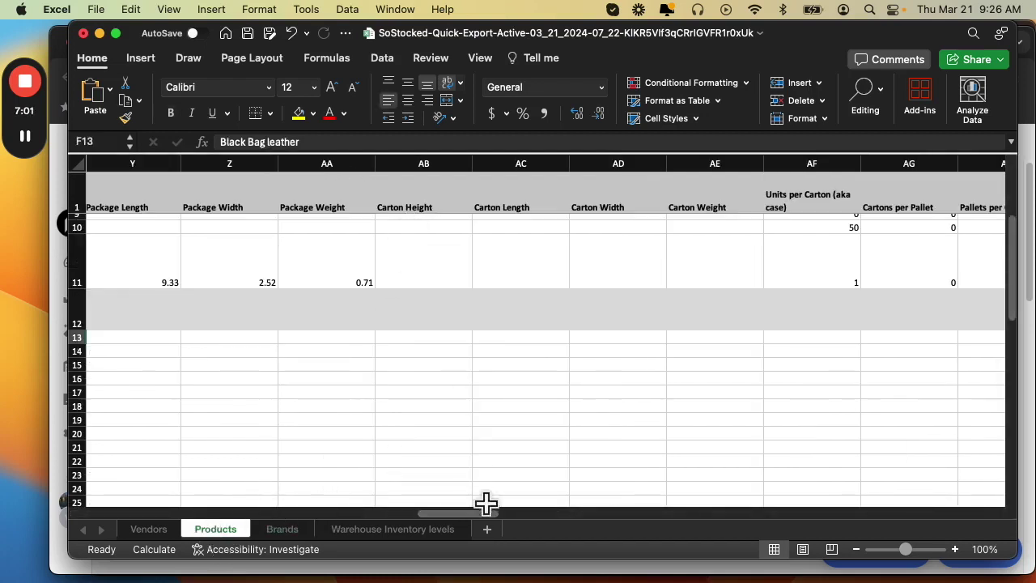
{"action": "left_click_drag", "start_coordinate": [476, 511], "coordinate": [287, 513]}
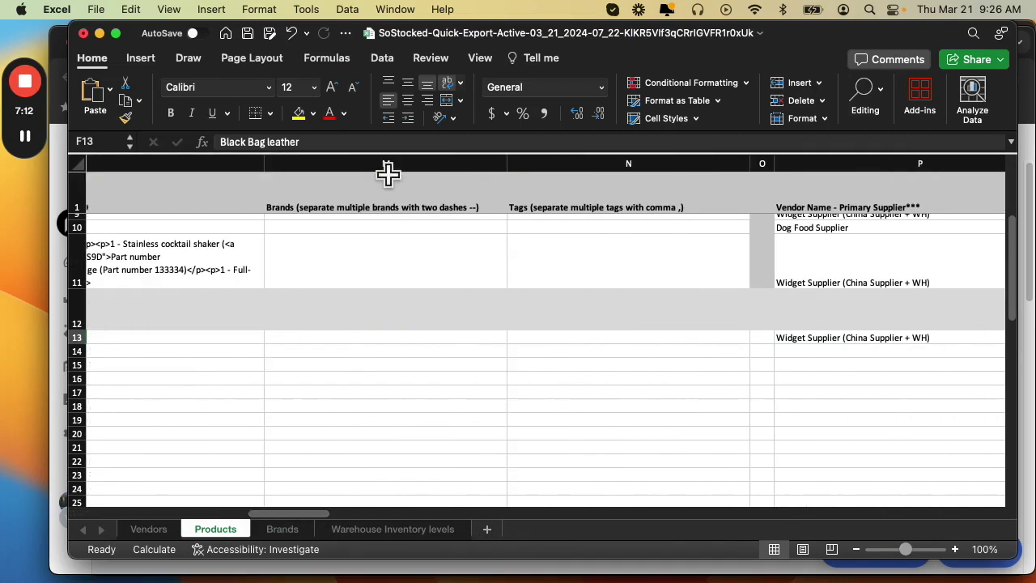
{"action": "left_click", "coordinate": [391, 165]}
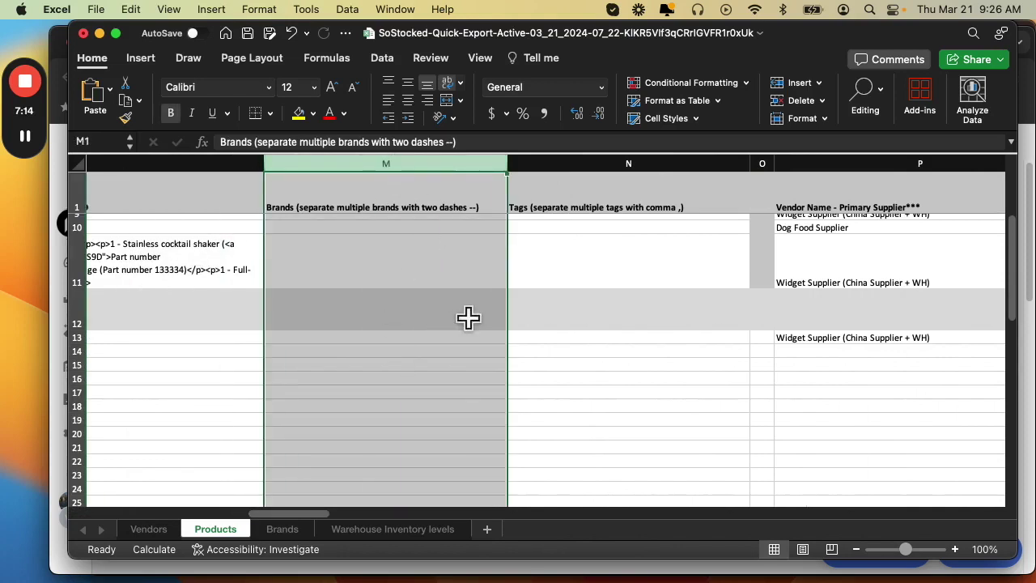
{"action": "left_click", "coordinate": [569, 351]}
{"action": "left_click", "coordinate": [570, 279]}
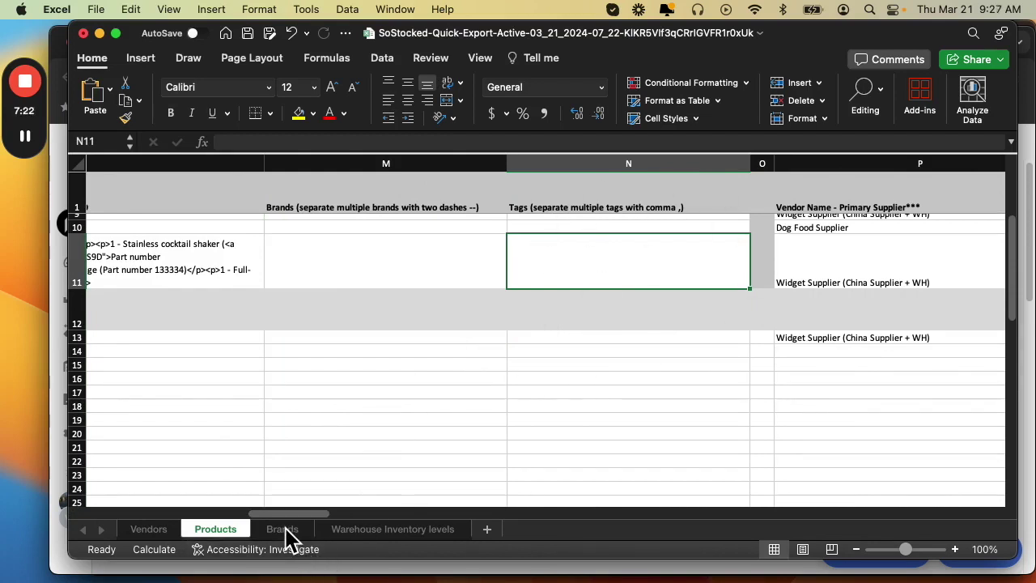
{"action": "left_click", "coordinate": [370, 531]}
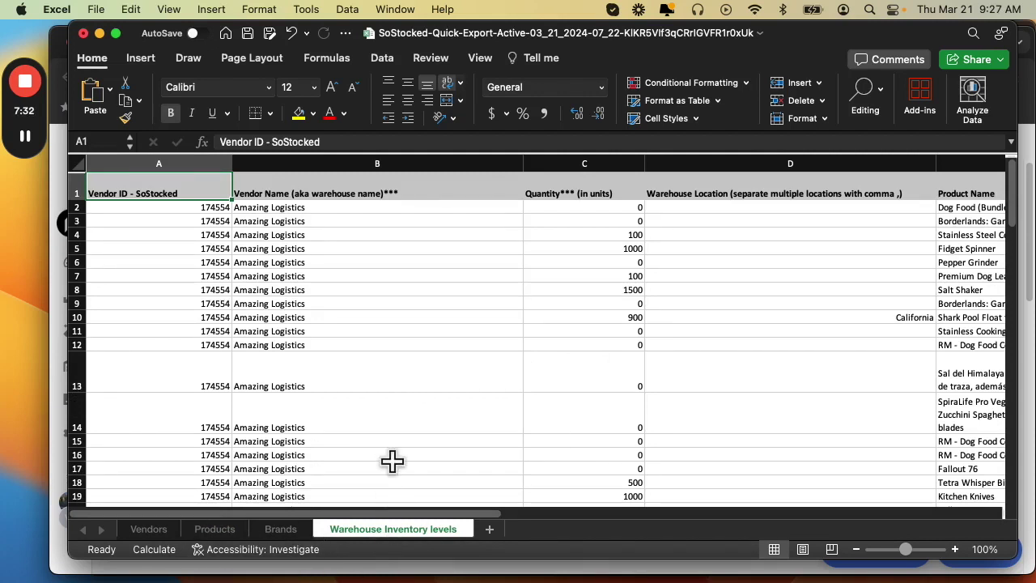
Check the vendor ID and name in row 2 against the Vendors sheet
{"action": "left_click", "coordinate": [180, 208]}
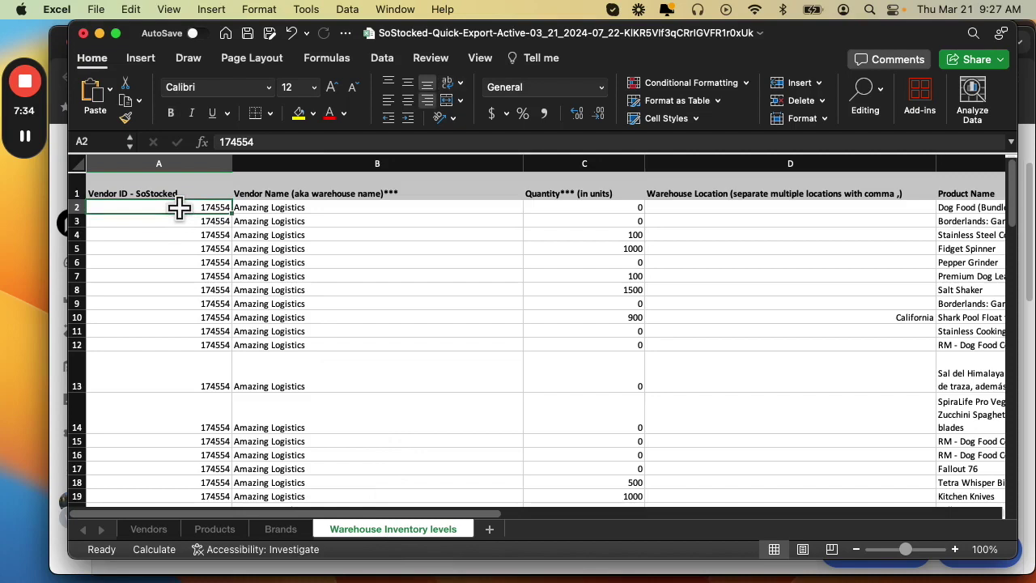
{"action": "left_click", "coordinate": [289, 209]}
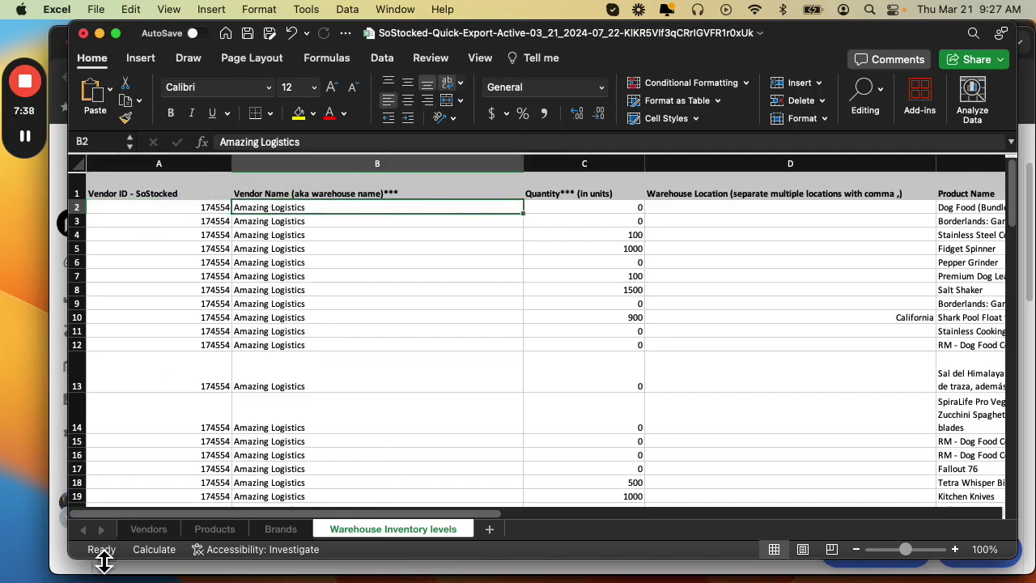
{"action": "left_click", "coordinate": [145, 529]}
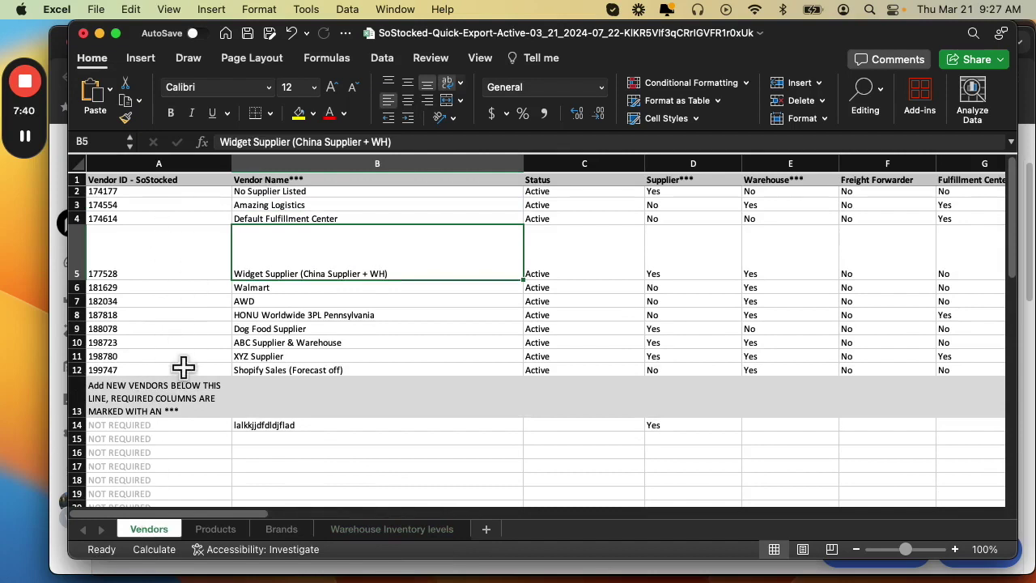
{"action": "left_click", "coordinate": [397, 529]}
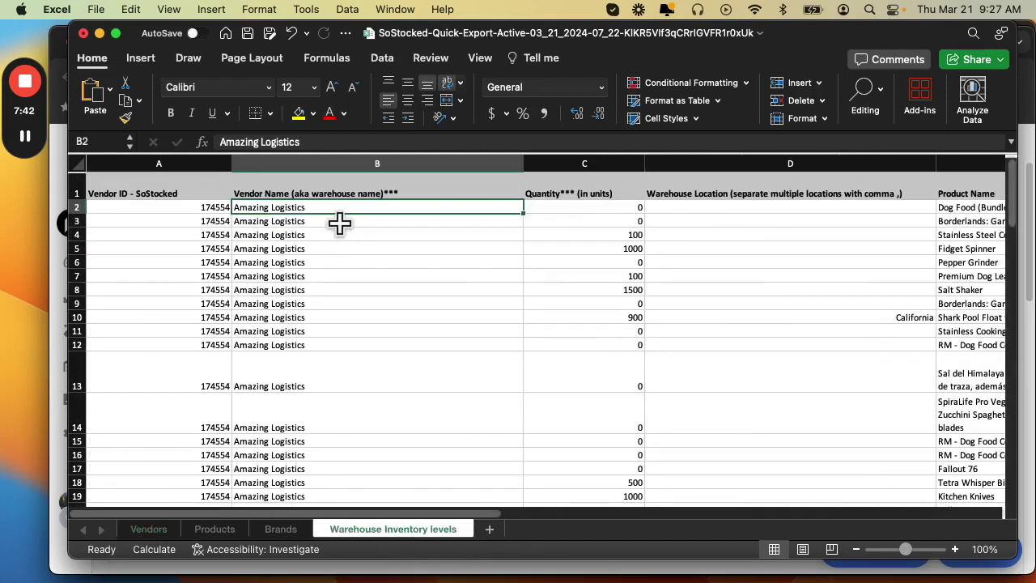
Inspect the quantity, California warehouse location, Salt Shaker product and identifier-note column F
{"action": "left_click", "coordinate": [183, 206]}
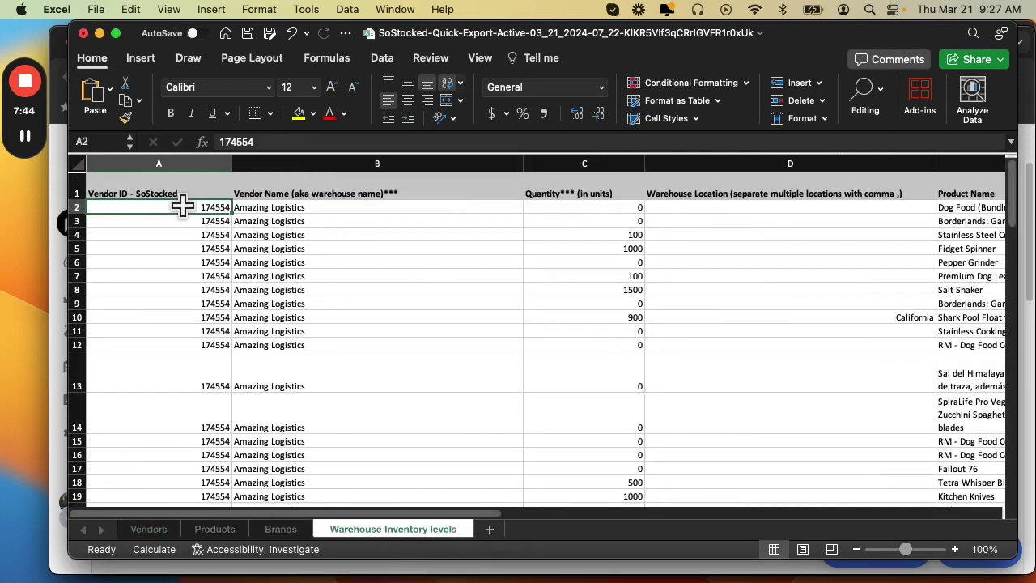
{"action": "left_click", "coordinate": [342, 208]}
{"action": "left_click", "coordinate": [579, 207]}
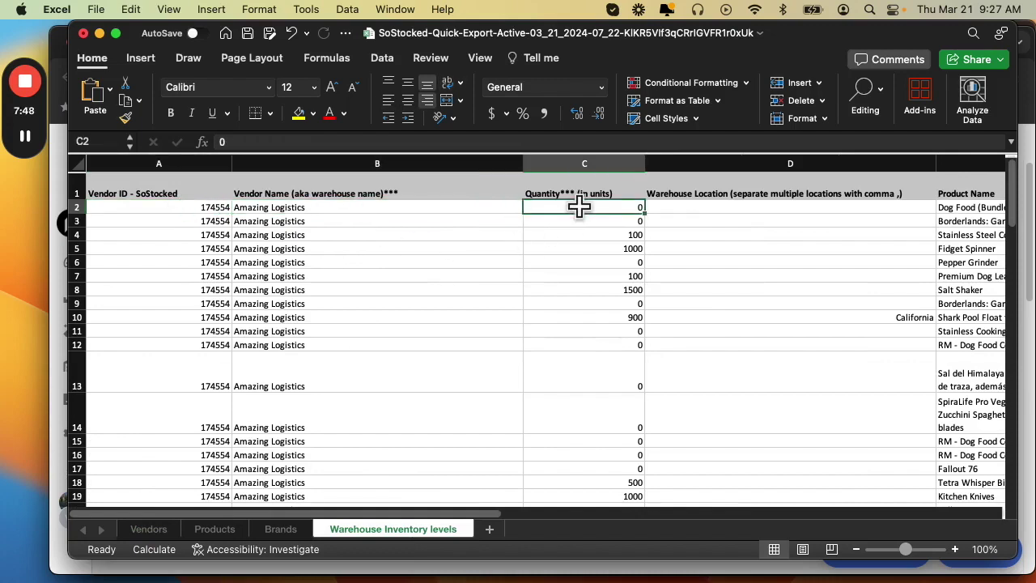
{"action": "left_click", "coordinate": [809, 317]}
{"action": "scroll", "coordinate": [703, 486], "scroll_direction": "right", "scroll_amount": 6}
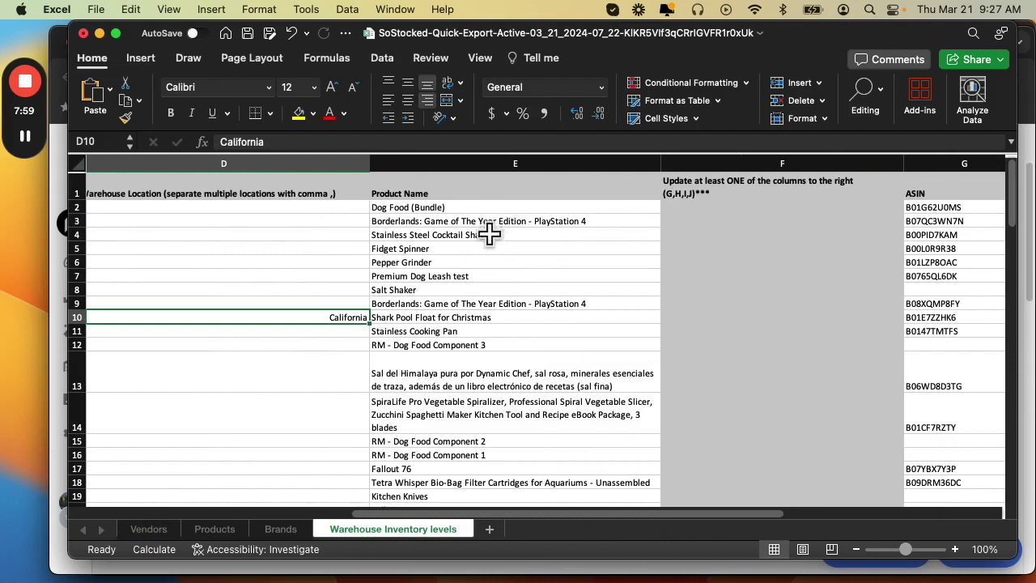
{"action": "left_click", "coordinate": [497, 290]}
{"action": "left_click_drag", "start_coordinate": [522, 512], "coordinate": [655, 518]}
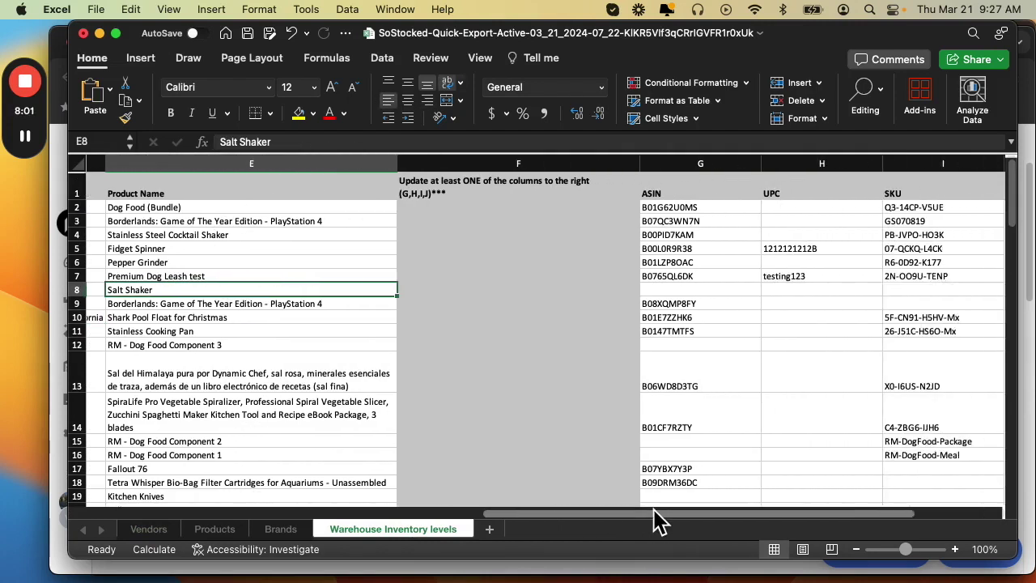
{"action": "left_click", "coordinate": [509, 156]}
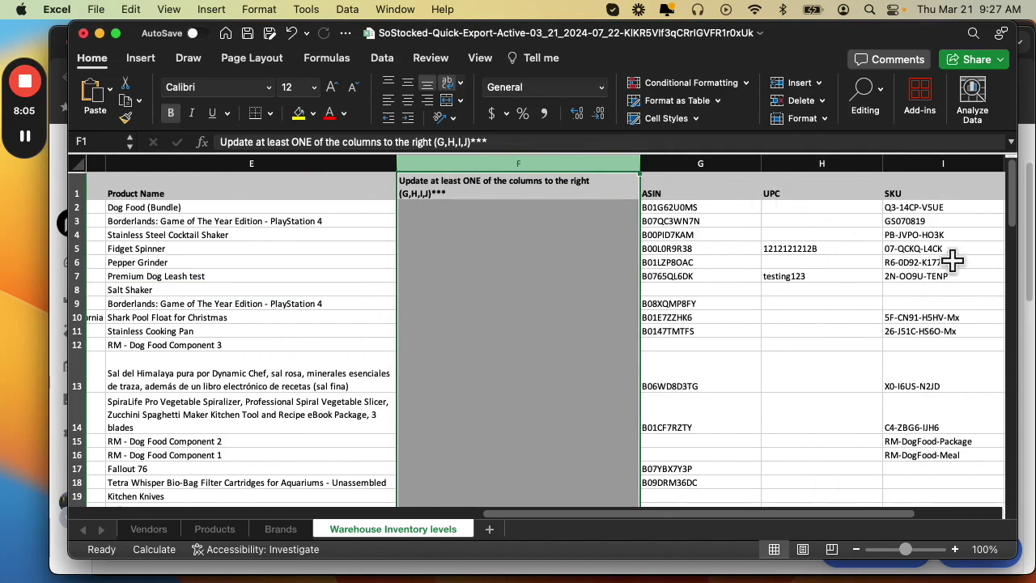
{"action": "left_click_drag", "start_coordinate": [846, 515], "coordinate": [967, 516]}
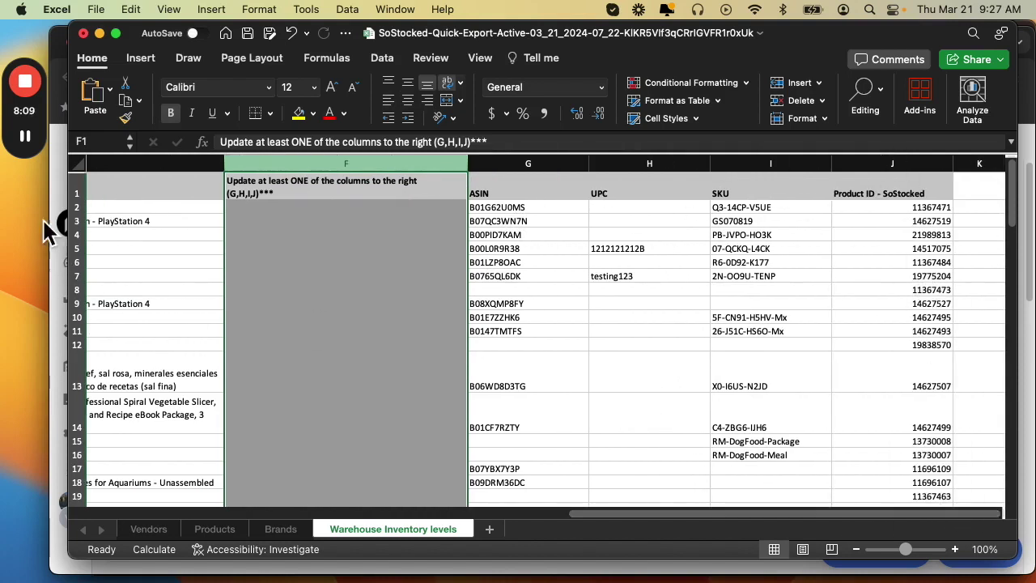
{"action": "left_click", "coordinate": [25, 134]}
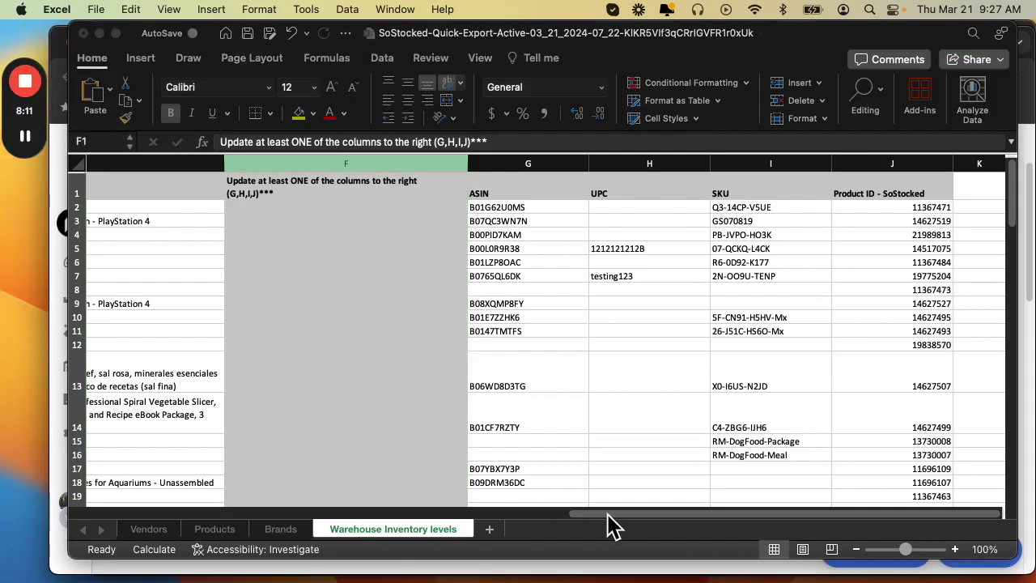
{"action": "left_click_drag", "start_coordinate": [613, 522], "coordinate": [114, 514]}
Review row 7's vendor and ASIN B0765QL6DK, then select the whole row
{"action": "left_click", "coordinate": [513, 278]}
{"action": "left_click", "coordinate": [324, 278]}
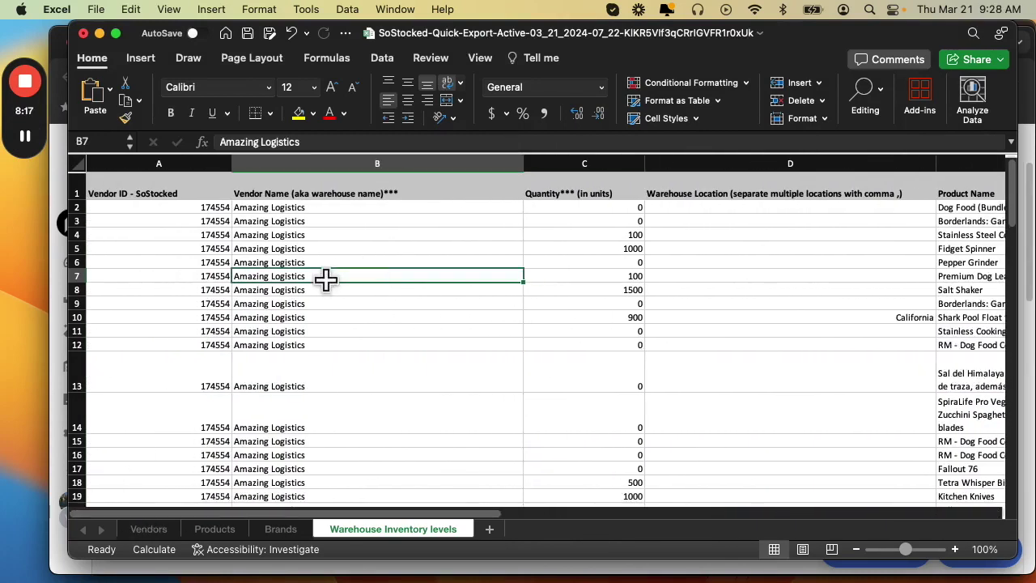
{"action": "left_click_drag", "start_coordinate": [467, 512], "coordinate": [798, 514]}
{"action": "left_click", "coordinate": [928, 276]}
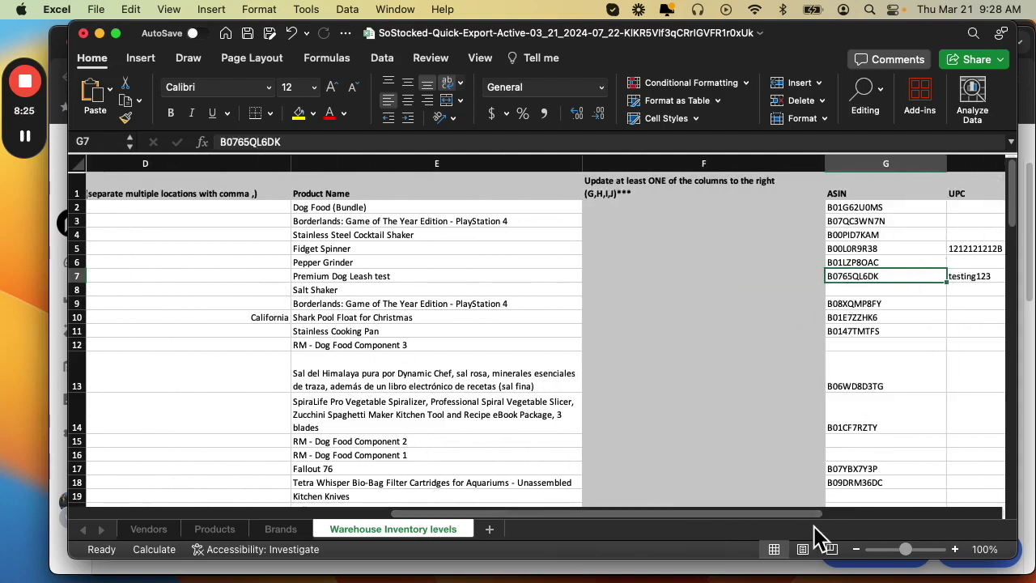
{"action": "left_click_drag", "start_coordinate": [770, 513], "coordinate": [440, 521]}
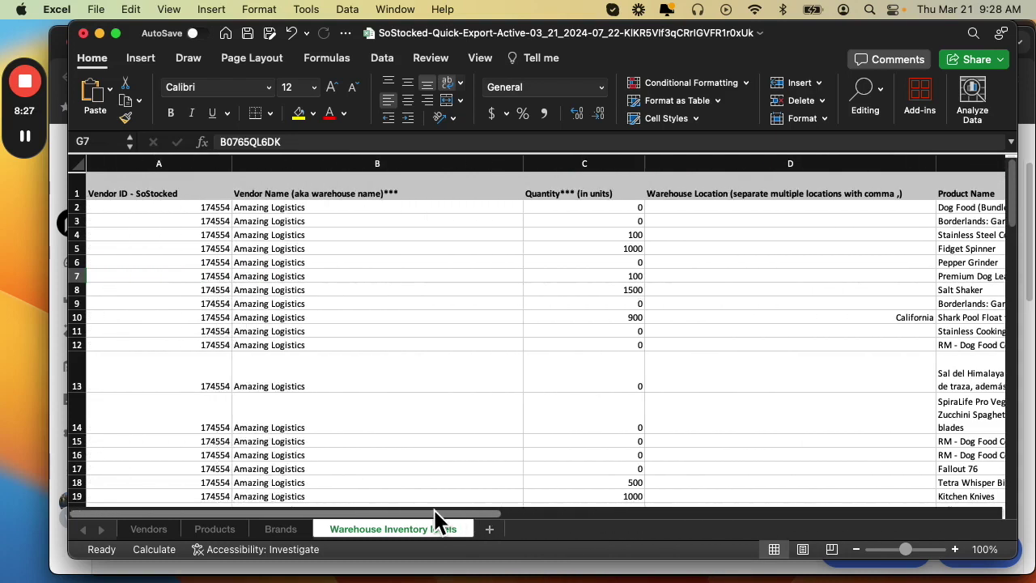
{"action": "left_click", "coordinate": [77, 276]}
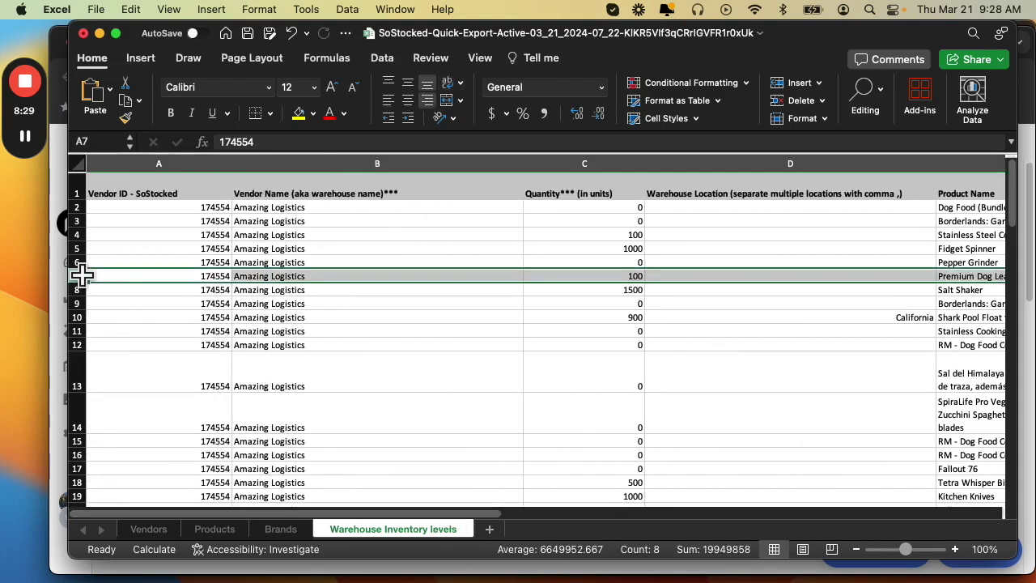
Change the Premium Dog Leash test quantity in C7 from 100 to 1000
{"action": "left_click", "coordinate": [615, 279]}
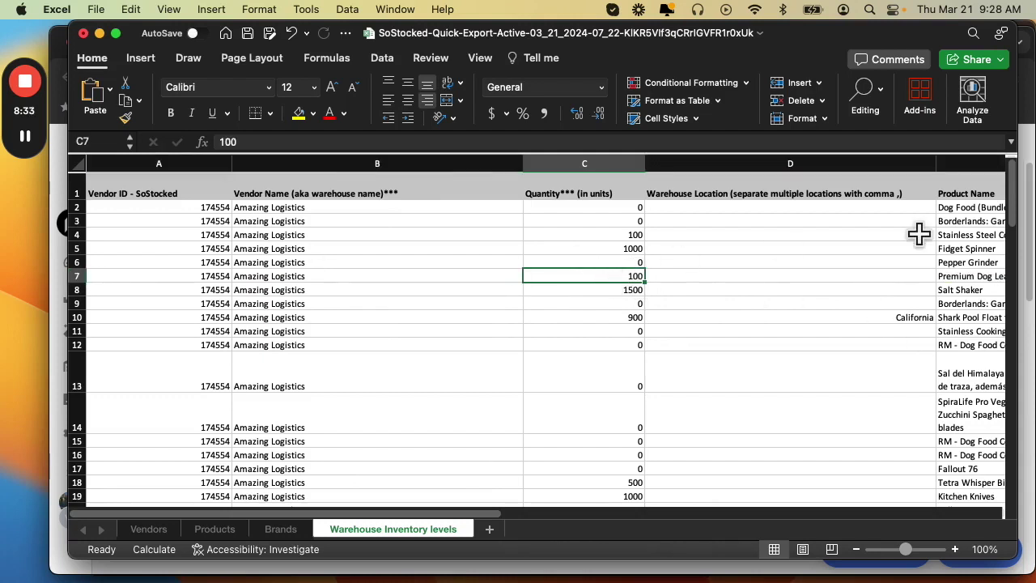
{"action": "type", "text": "1"}
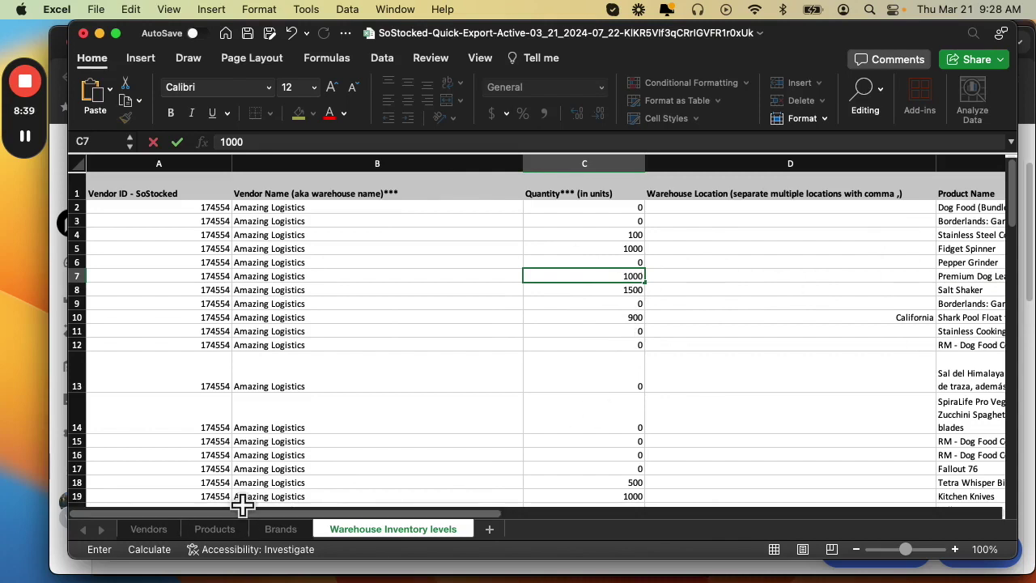
{"action": "scroll", "coordinate": [676, 419], "scroll_direction": "down", "scroll_amount": 9}
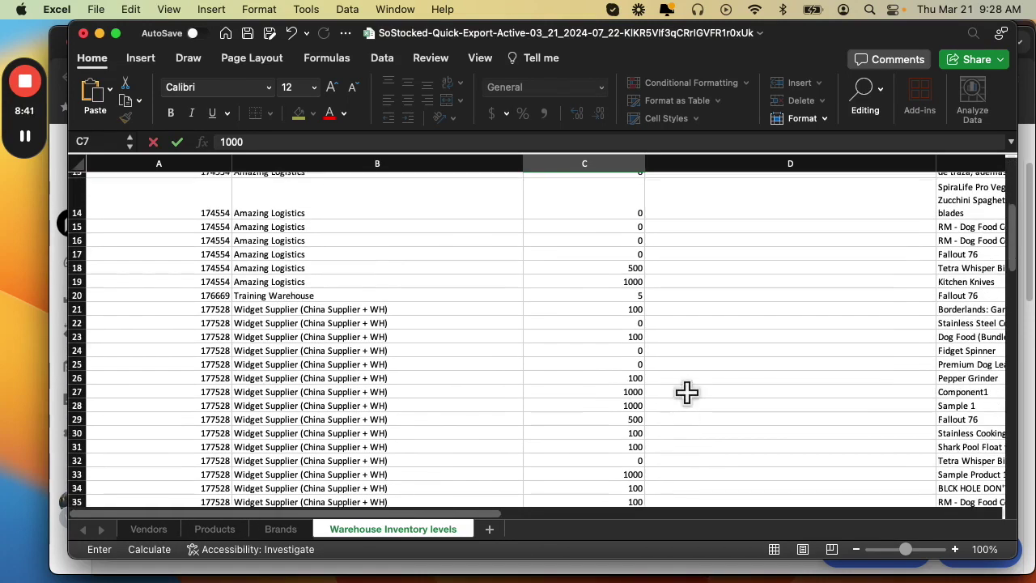
{"action": "scroll", "coordinate": [688, 416], "scroll_direction": "down", "scroll_amount": 9}
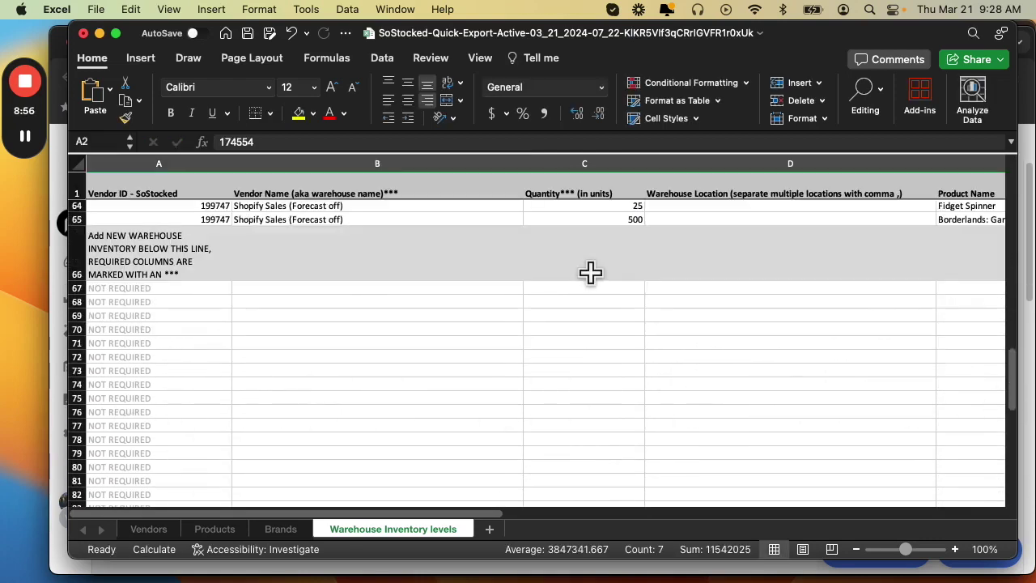
Fill row 67 with vendor Widget Supplier (China Supplier + WH) and quantity 1500
{"action": "scroll", "coordinate": [590, 273], "scroll_direction": "down", "scroll_amount": 1}
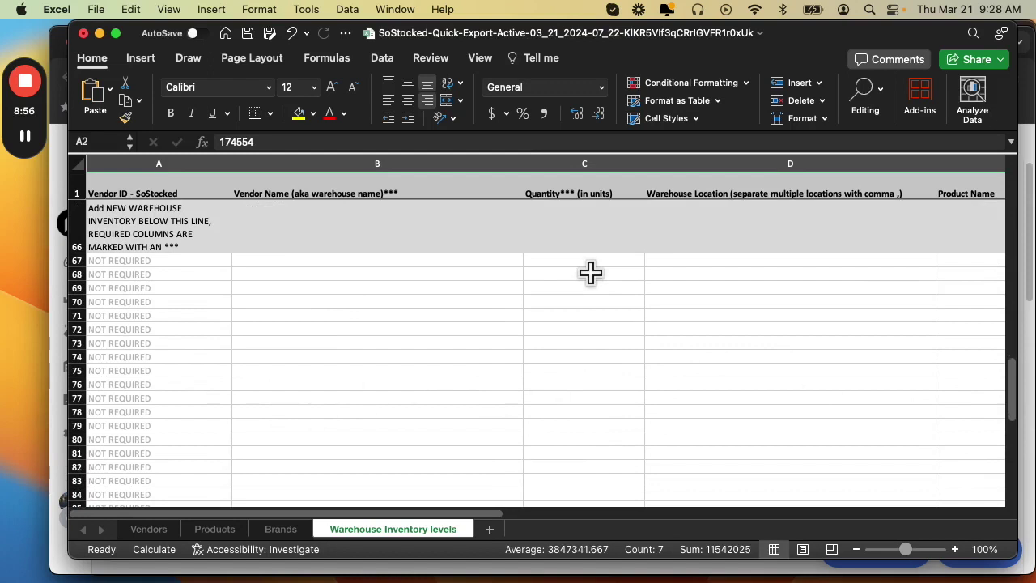
{"action": "left_click", "coordinate": [327, 265]}
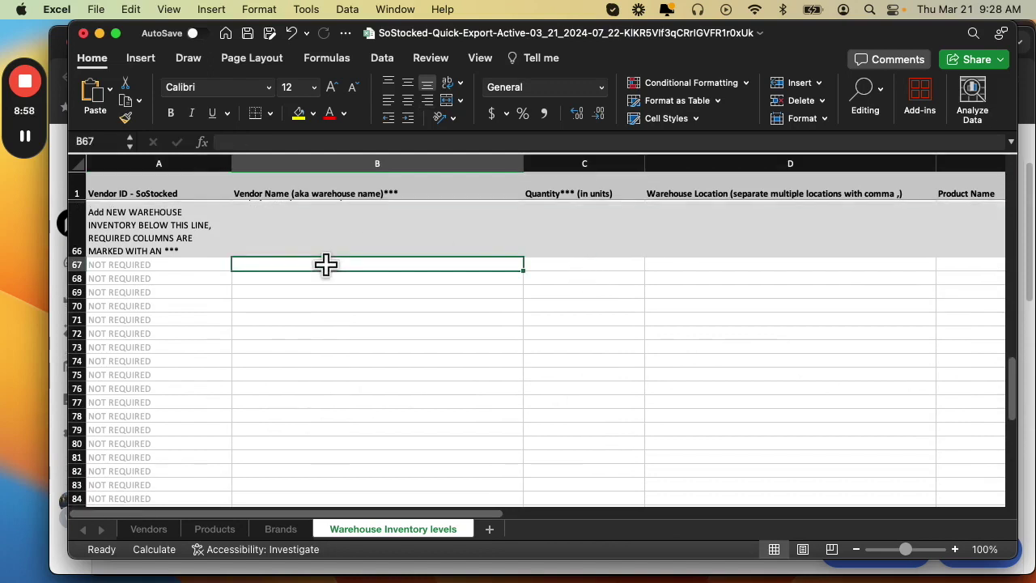
{"action": "type", "text": "Widget Supplier (China Supplier + WH)"}
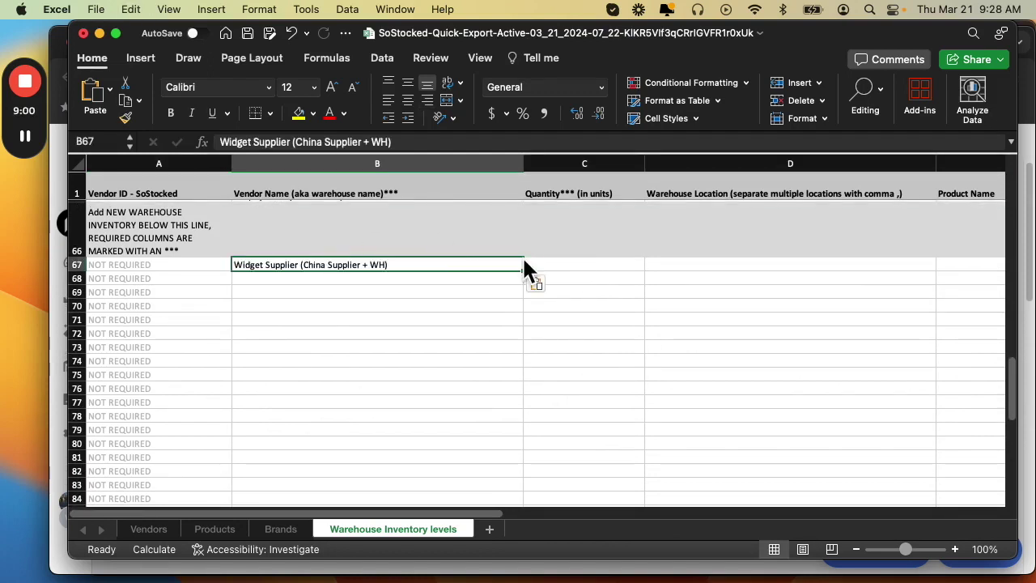
{"action": "left_click", "coordinate": [575, 268]}
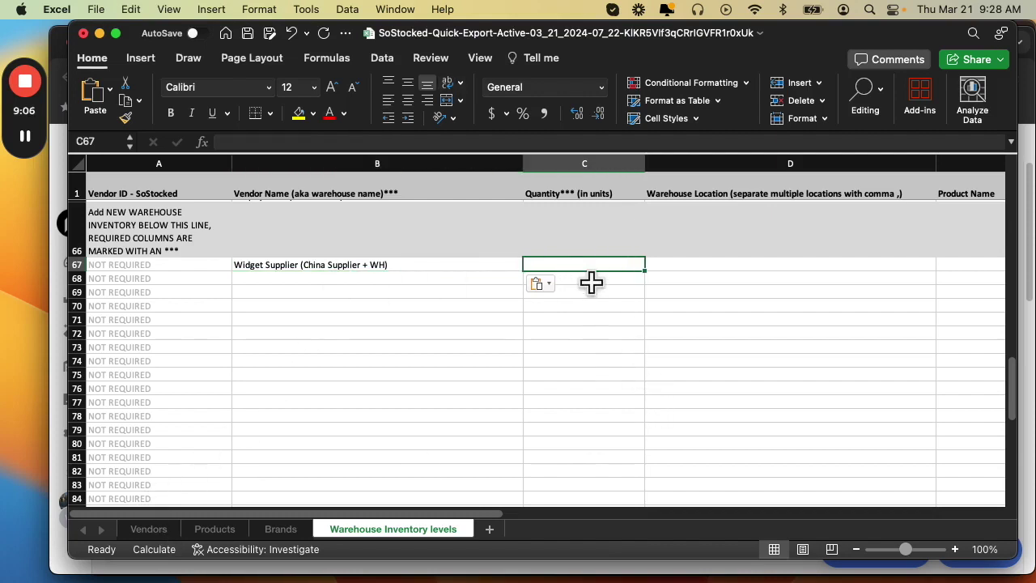
{"action": "type", "text": "1500"}
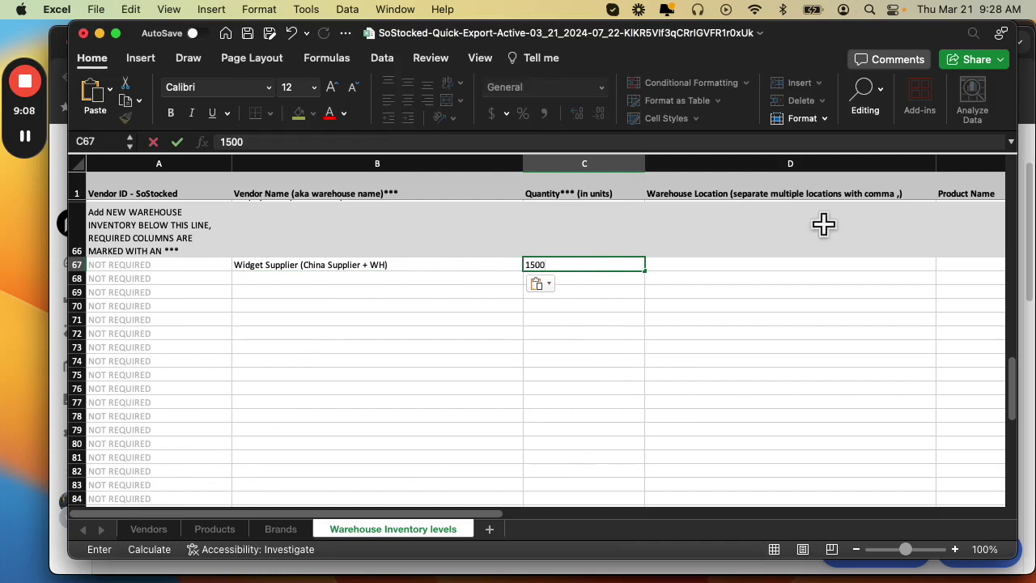
{"action": "left_click", "coordinate": [809, 260]}
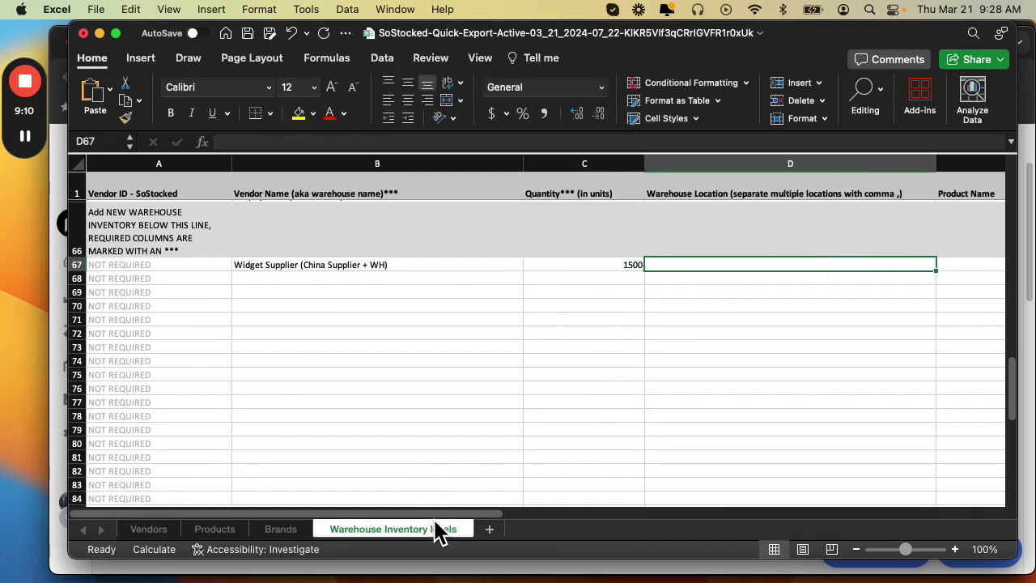
Check row 67's ASIN, UPC, SKU and Product ID cells
{"action": "left_click_drag", "start_coordinate": [435, 513], "coordinate": [746, 518]}
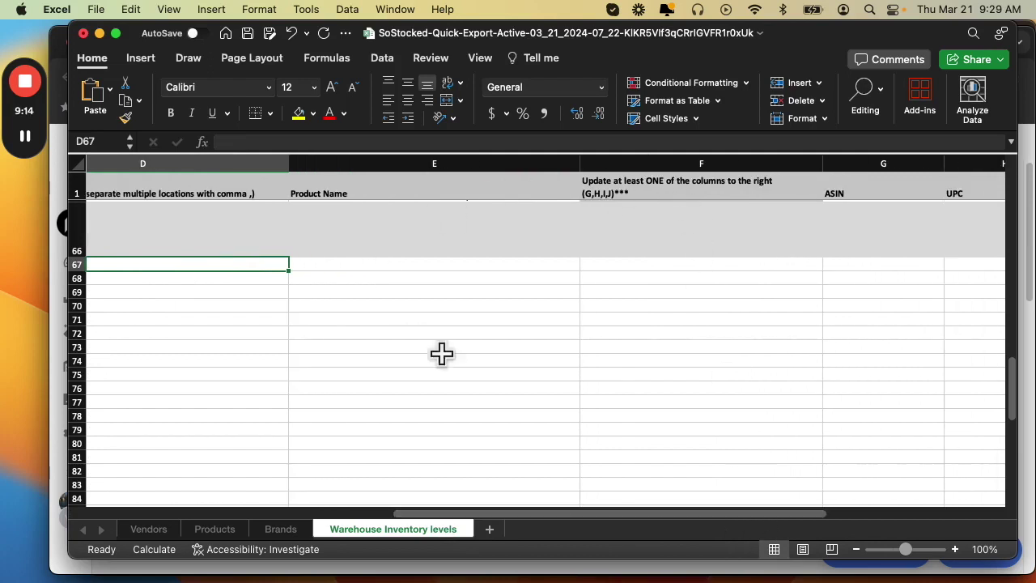
{"action": "left_click_drag", "start_coordinate": [504, 515], "coordinate": [682, 517]}
{"action": "left_click", "coordinate": [527, 264]}
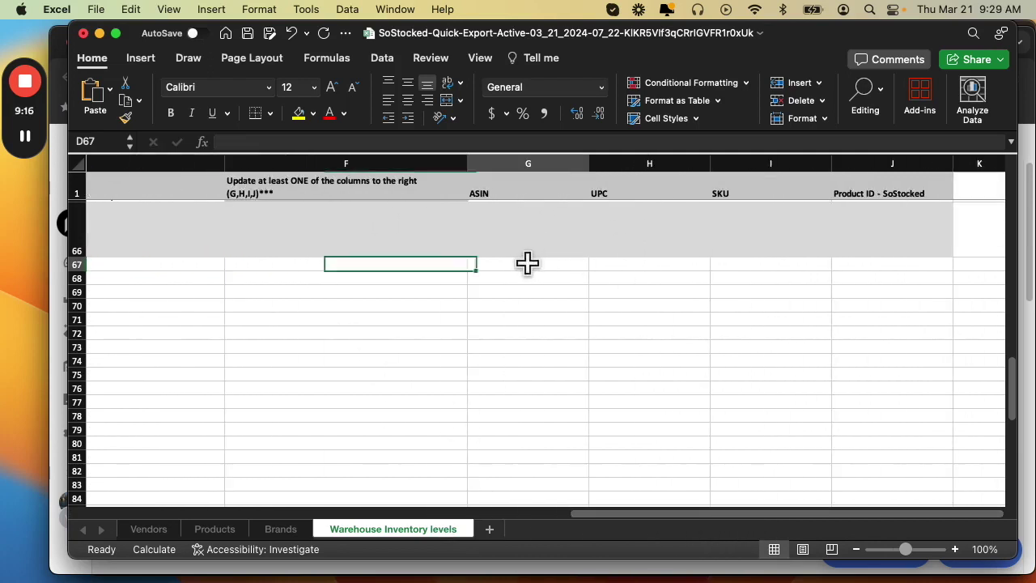
{"action": "left_click", "coordinate": [648, 264]}
{"action": "left_click", "coordinate": [799, 272]}
{"action": "left_click", "coordinate": [898, 266]}
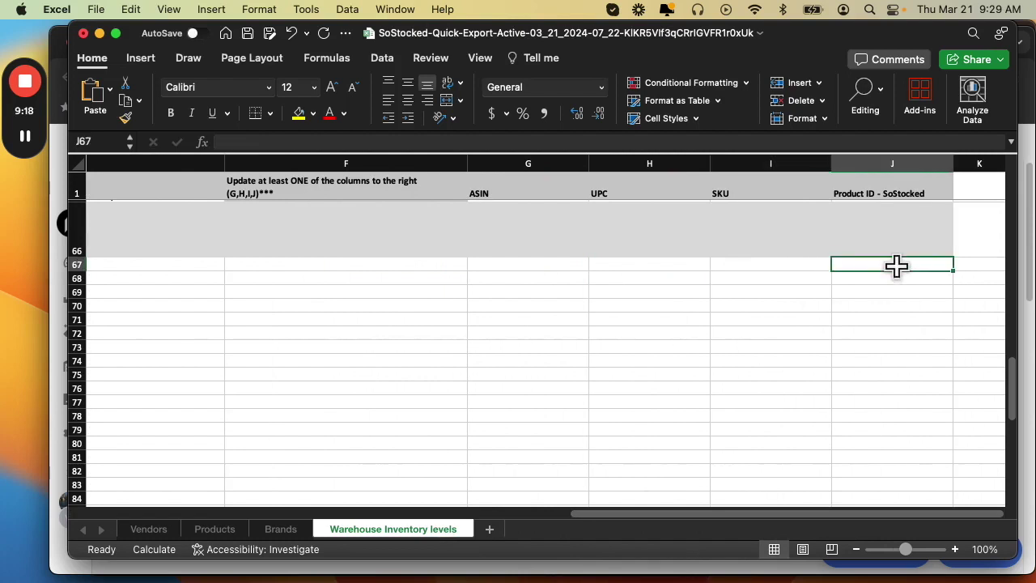
{"action": "left_click", "coordinate": [527, 266]}
Copy the Borderlands ASIN B07QC3WN7N from G65 into G67
{"action": "scroll", "coordinate": [556, 227], "scroll_direction": "up", "scroll_amount": 3}
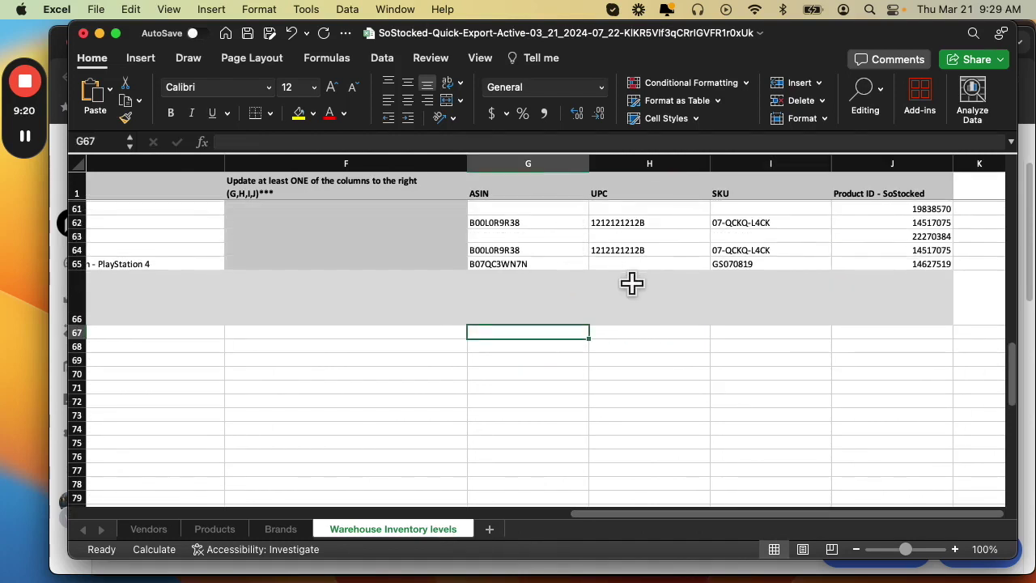
{"action": "left_click", "coordinate": [550, 266]}
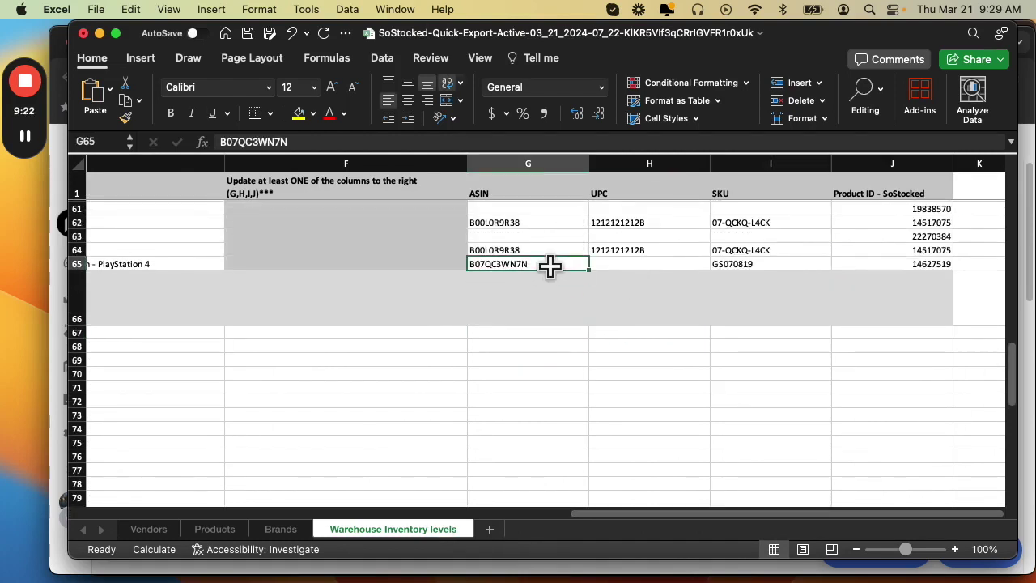
{"action": "key", "text": "cmd+c"}
{"action": "left_click", "coordinate": [540, 332]}
{"action": "key", "text": "cmd+v"}
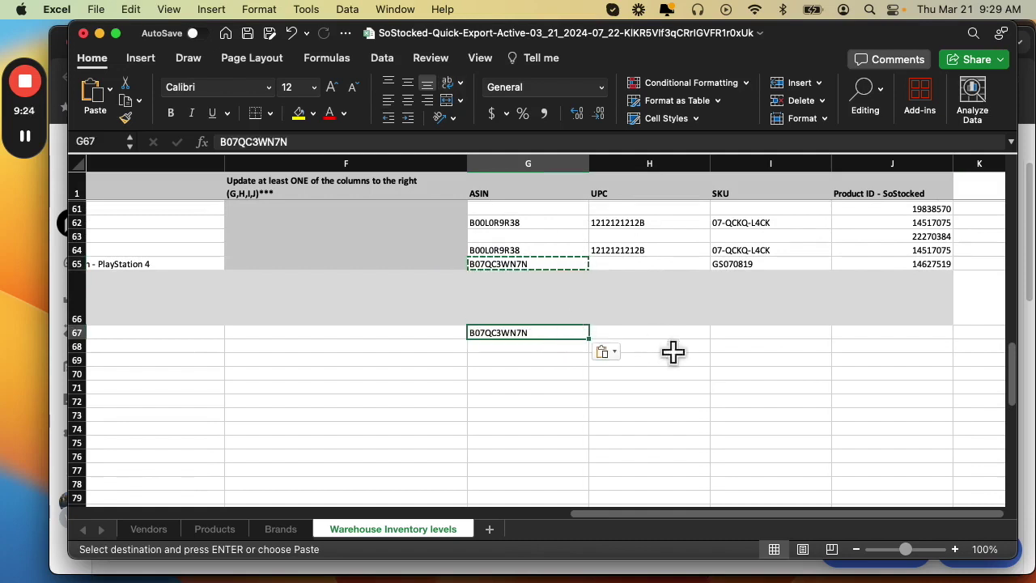
{"action": "left_click", "coordinate": [672, 347]}
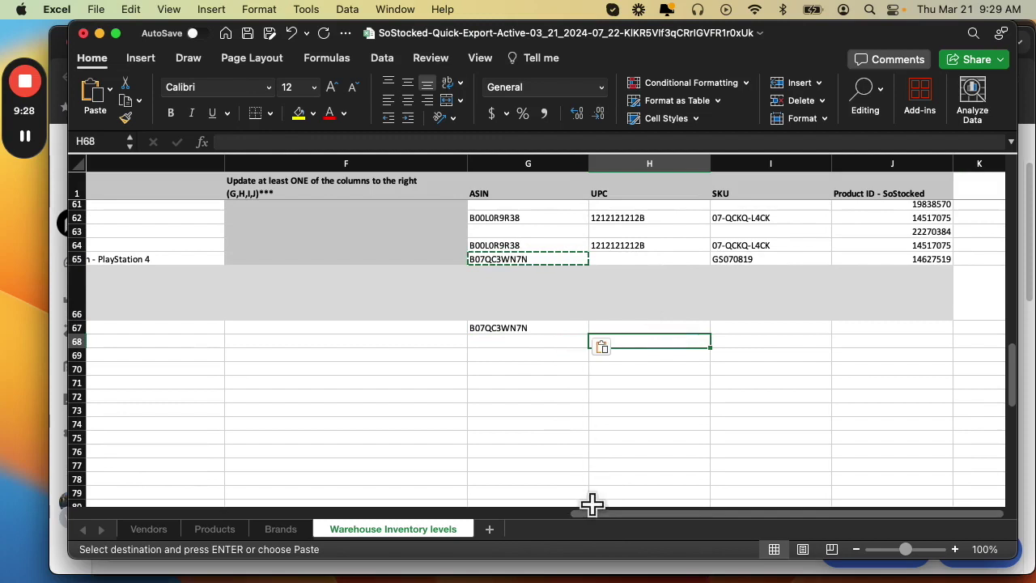
Review row 67's UPC, SKU and Product ID cells across the sheet
{"action": "left_click_drag", "start_coordinate": [596, 513], "coordinate": [161, 513]}
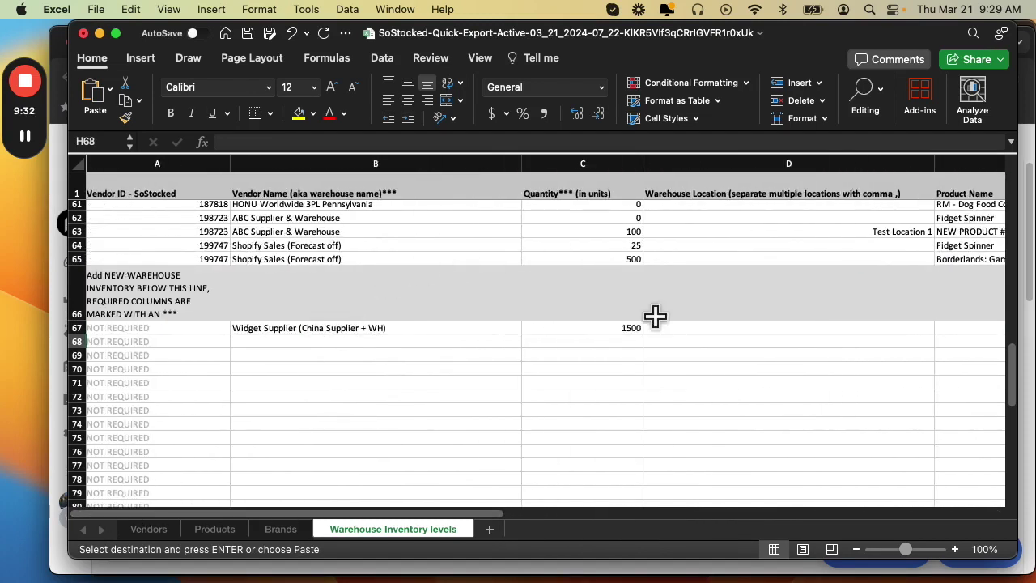
{"action": "left_click_drag", "start_coordinate": [486, 518], "coordinate": [885, 513]}
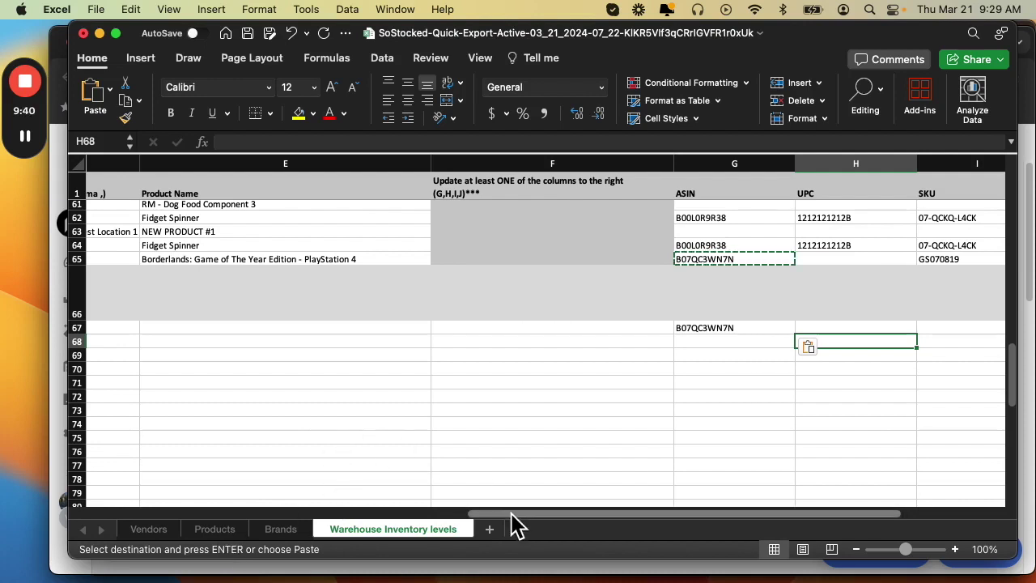
{"action": "left_click_drag", "start_coordinate": [511, 515], "coordinate": [134, 510]}
{"action": "scroll", "coordinate": [132, 499], "scroll_direction": "left", "scroll_amount": 1}
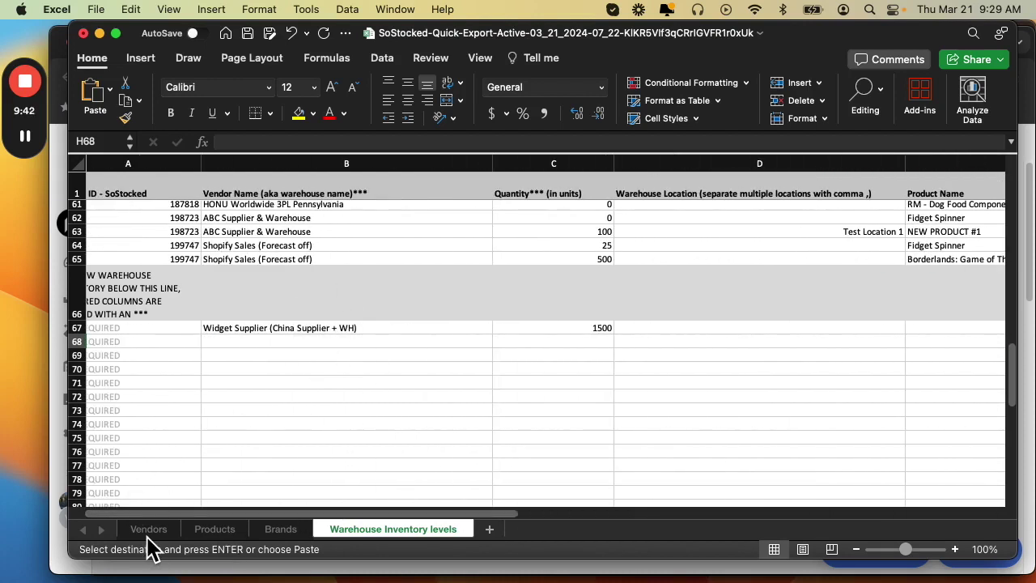
{"action": "left_click_drag", "start_coordinate": [349, 515], "coordinate": [757, 514]}
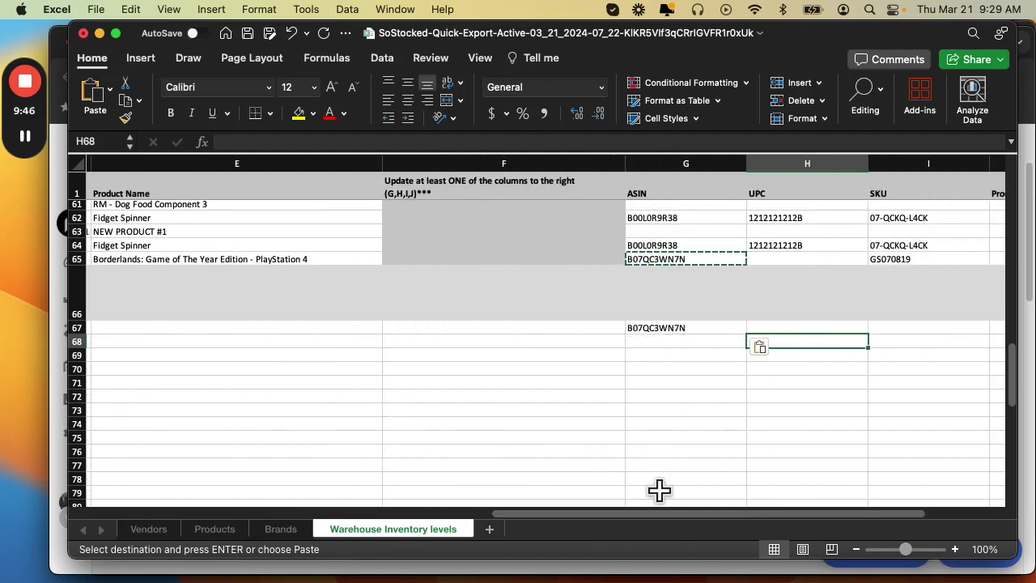
{"action": "left_click_drag", "start_coordinate": [650, 513], "coordinate": [228, 513]}
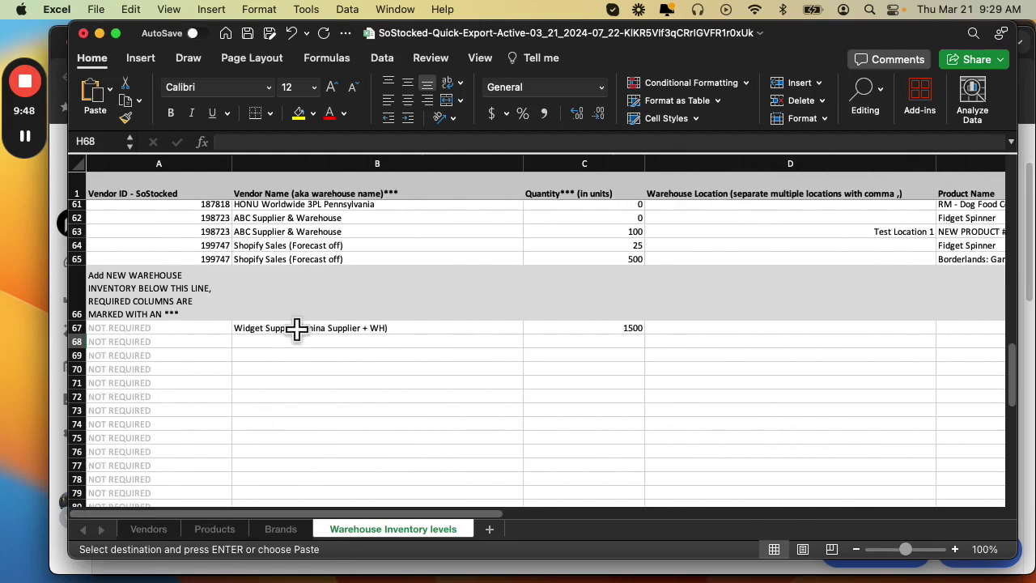
{"action": "left_click_drag", "start_coordinate": [287, 514], "coordinate": [364, 513]}
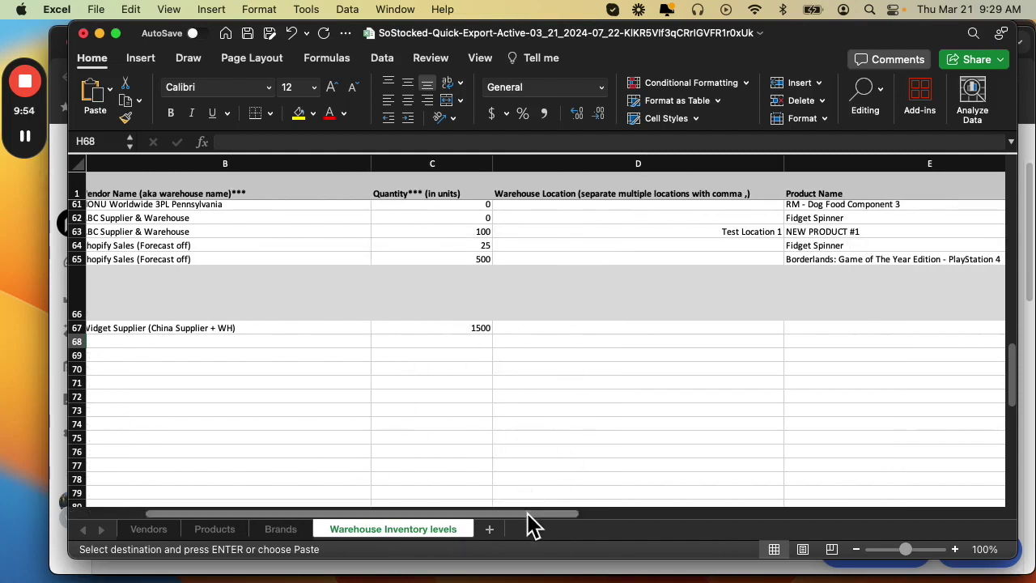
{"action": "left_click_drag", "start_coordinate": [531, 514], "coordinate": [930, 510]}
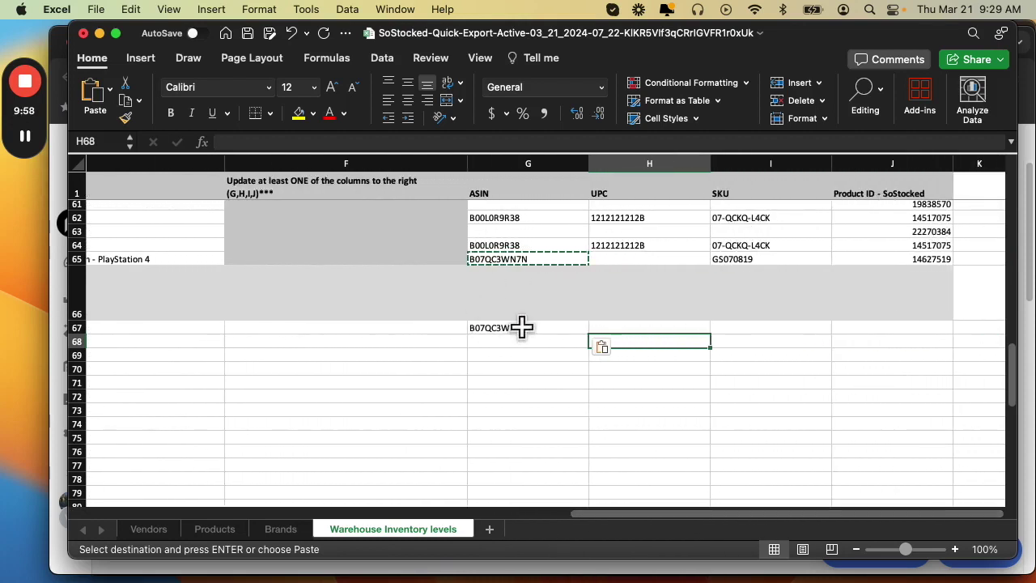
{"action": "left_click", "coordinate": [661, 326]}
{"action": "left_click", "coordinate": [764, 327]}
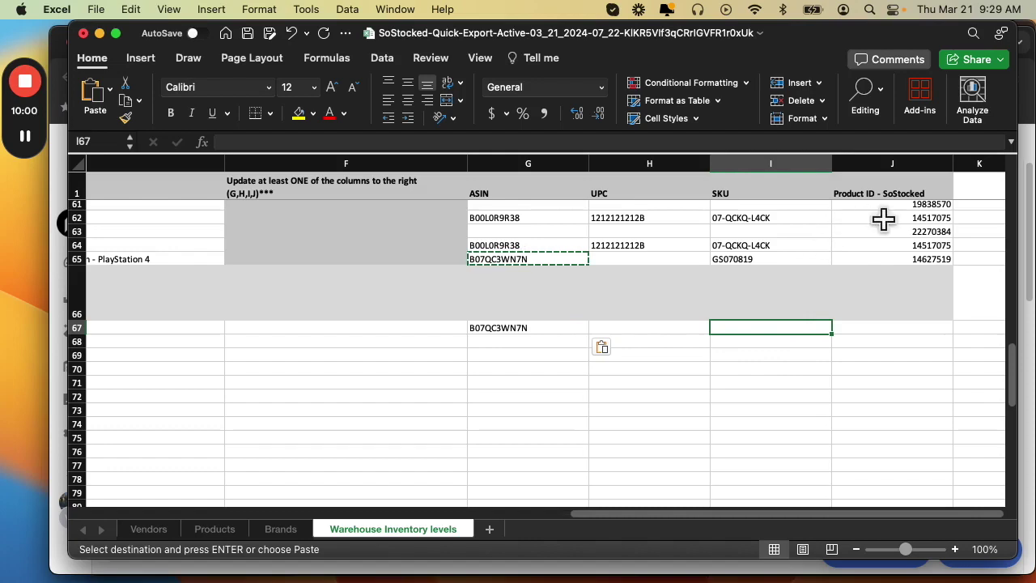
{"action": "left_click", "coordinate": [935, 326]}
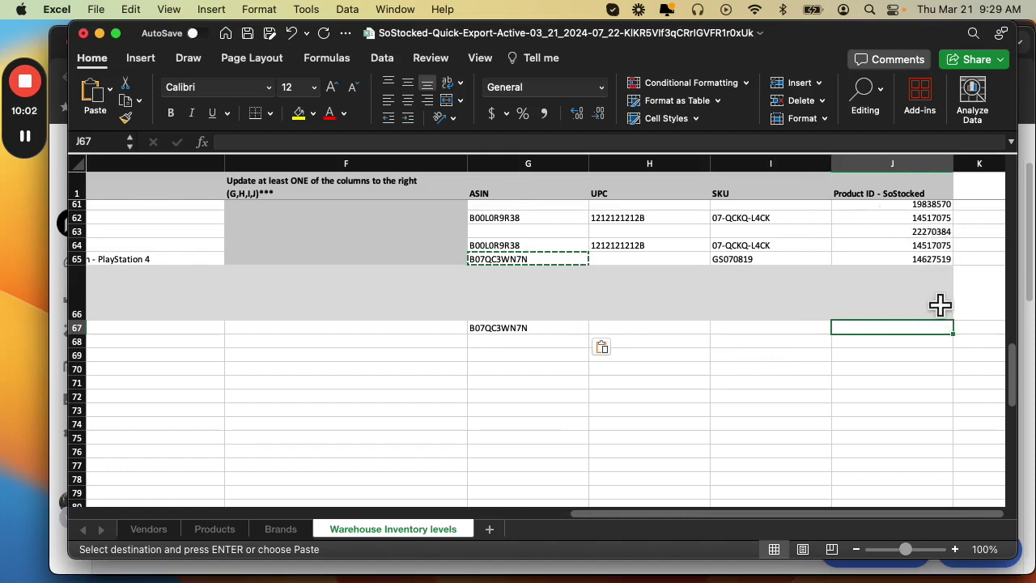
Check the Products sheet, save the workbook, and return to the SoStocked page
{"action": "left_click", "coordinate": [217, 530]}
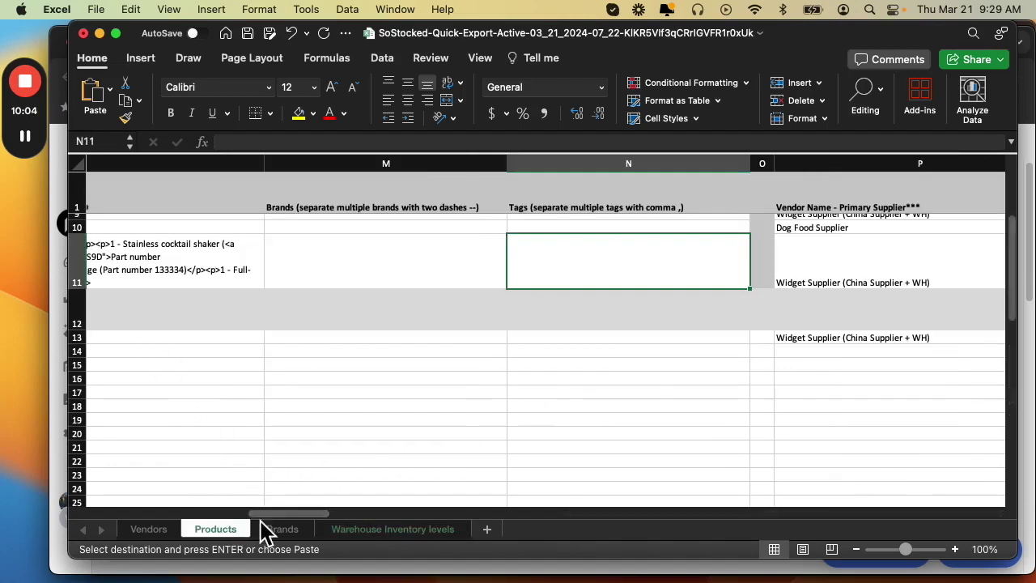
{"action": "left_click_drag", "start_coordinate": [281, 511], "coordinate": [16, 510]}
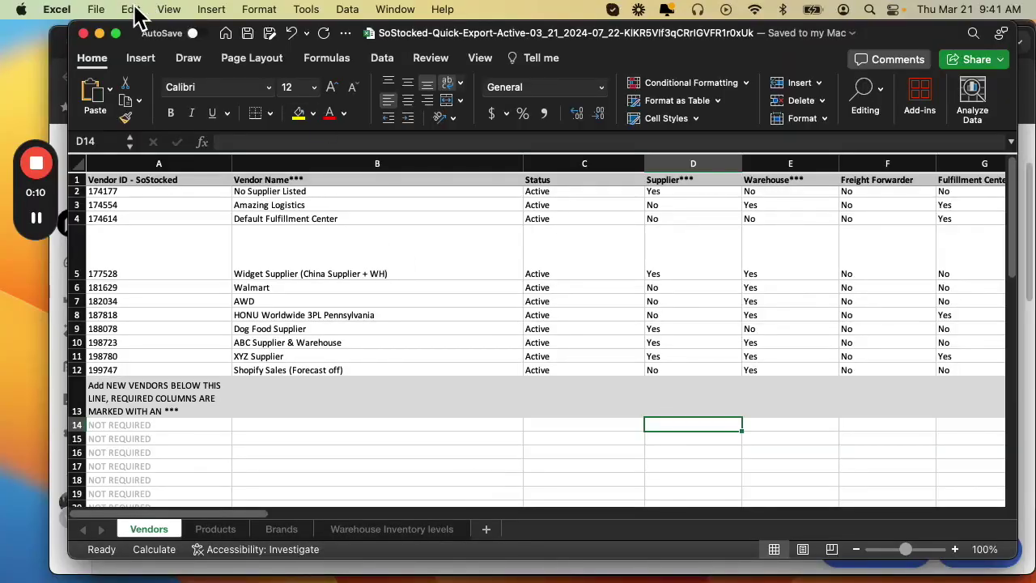
{"action": "left_click", "coordinate": [95, 10]}
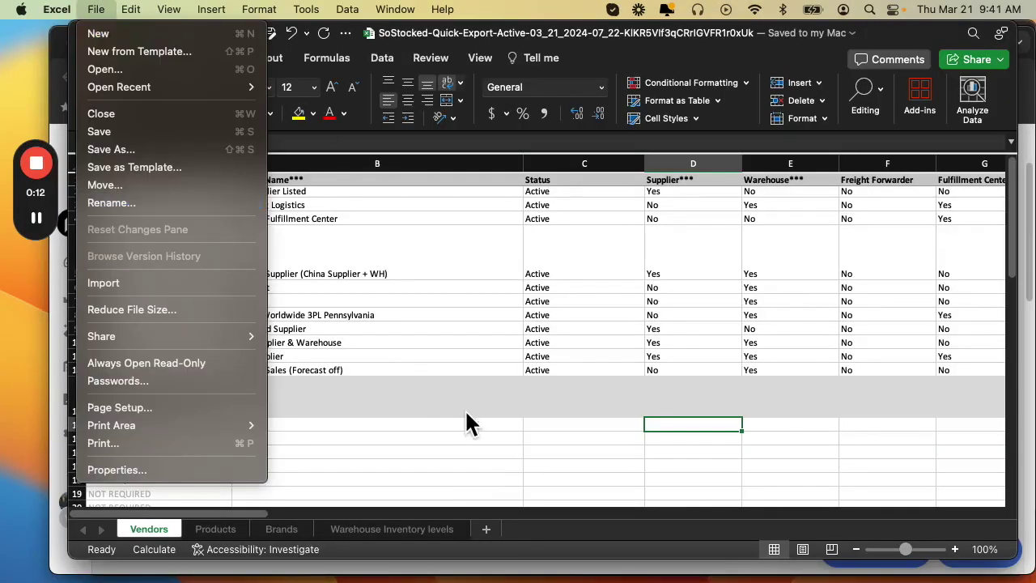
{"action": "left_click", "coordinate": [397, 468]}
{"action": "left_click", "coordinate": [438, 571]}
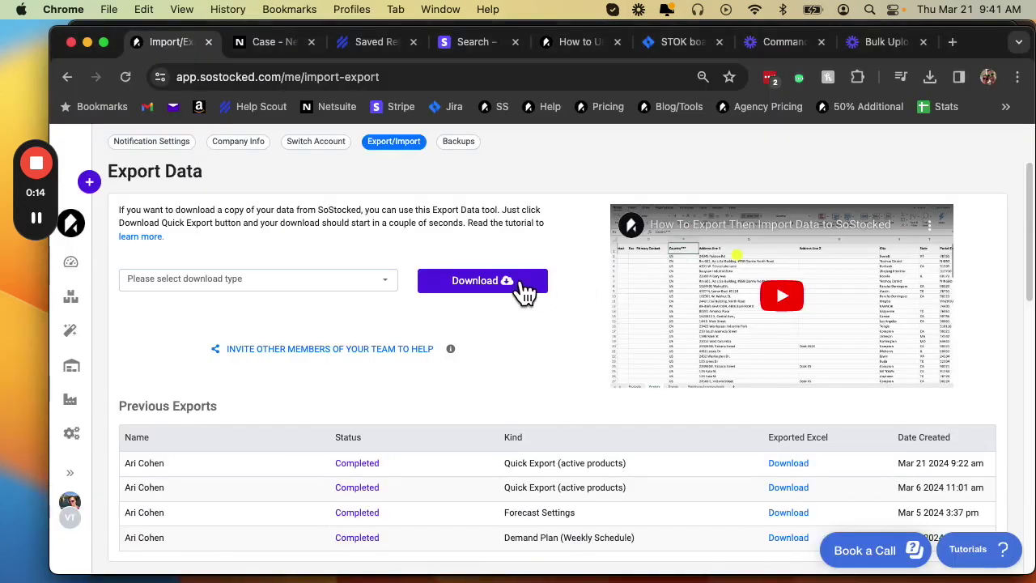
Choose the Products, Vendors, Warehouse Inventory type and upload the edited quick-export workbook
{"action": "scroll", "coordinate": [524, 292], "scroll_direction": "down", "scroll_amount": 10}
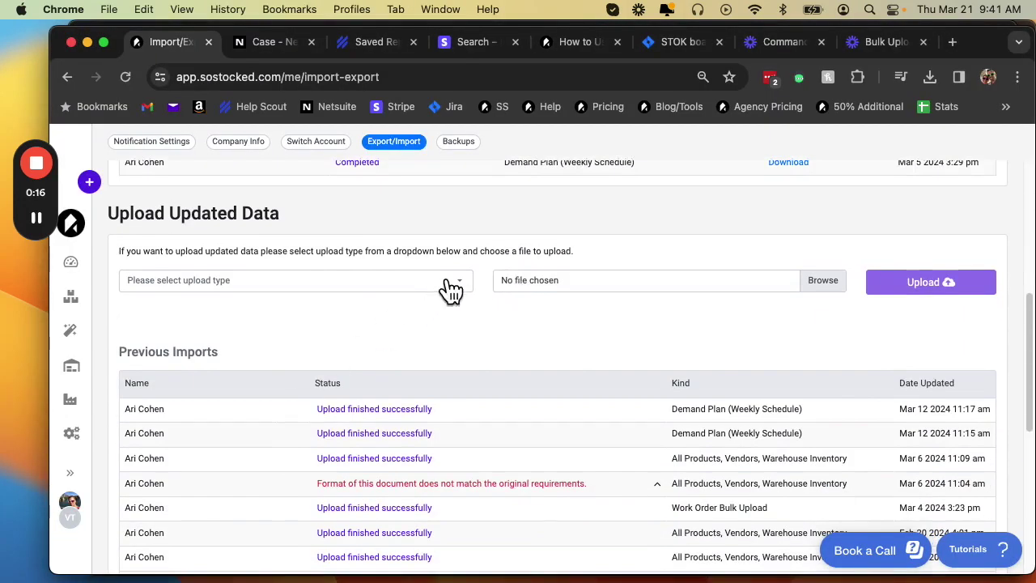
{"action": "left_click", "coordinate": [456, 287]}
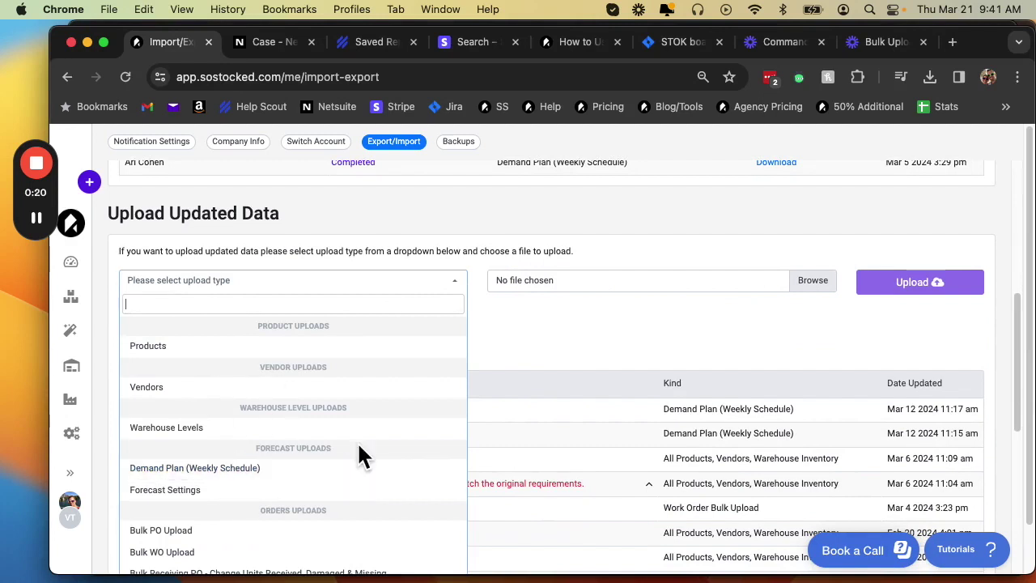
{"action": "scroll", "coordinate": [357, 441], "scroll_direction": "down", "scroll_amount": 2}
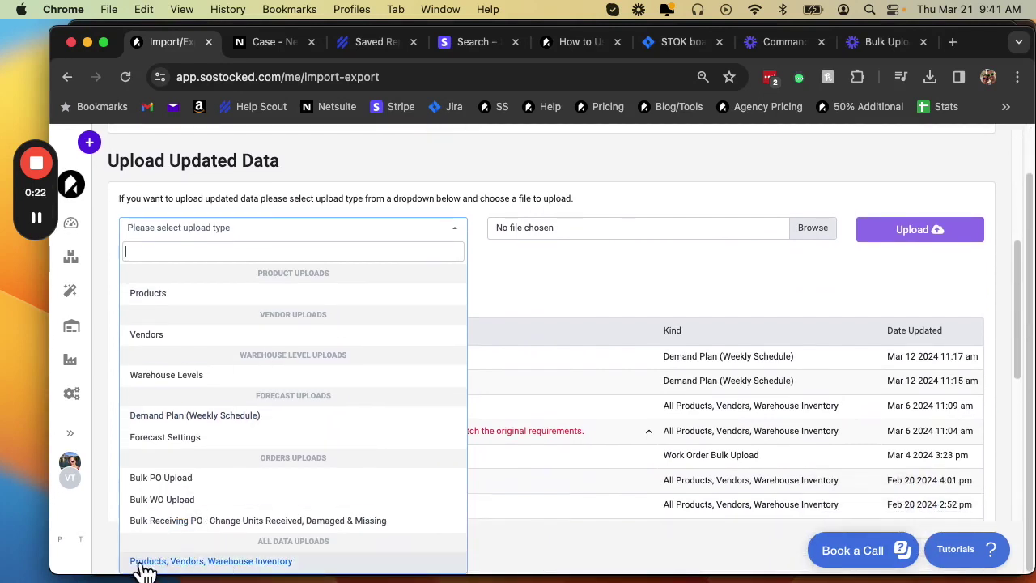
{"action": "left_click", "coordinate": [257, 565]}
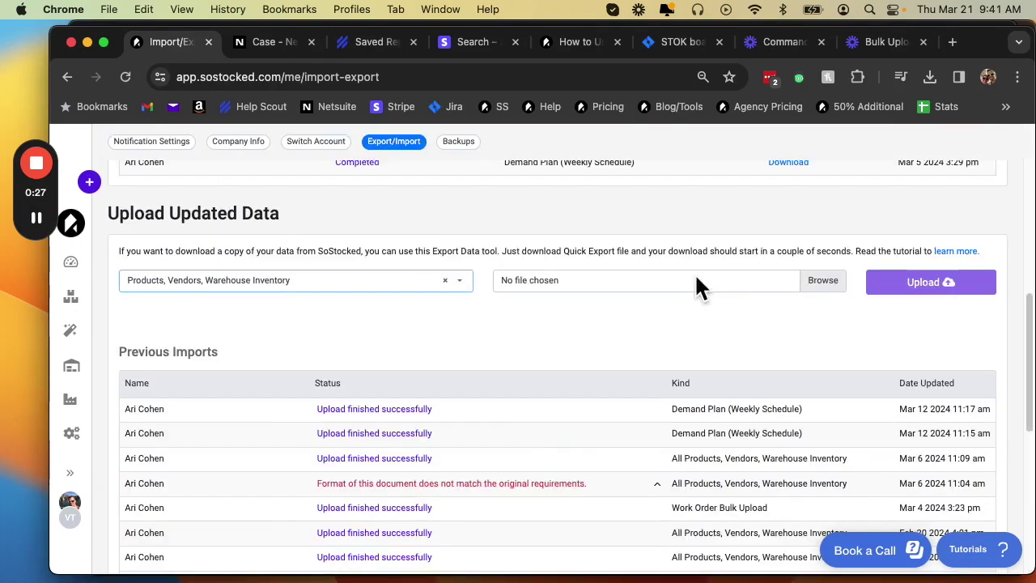
{"action": "left_click", "coordinate": [823, 281]}
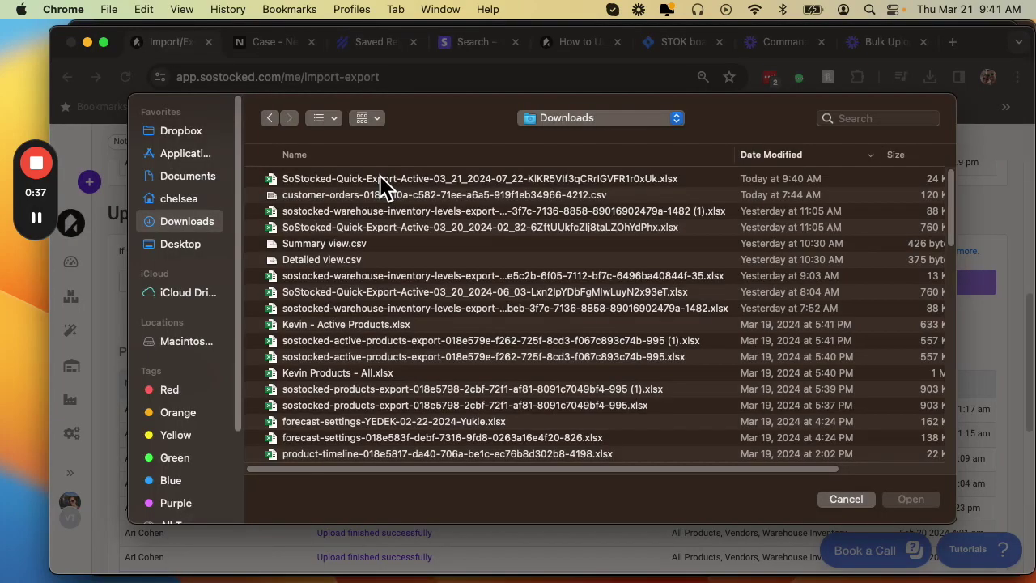
{"action": "double_click", "coordinate": [379, 176]}
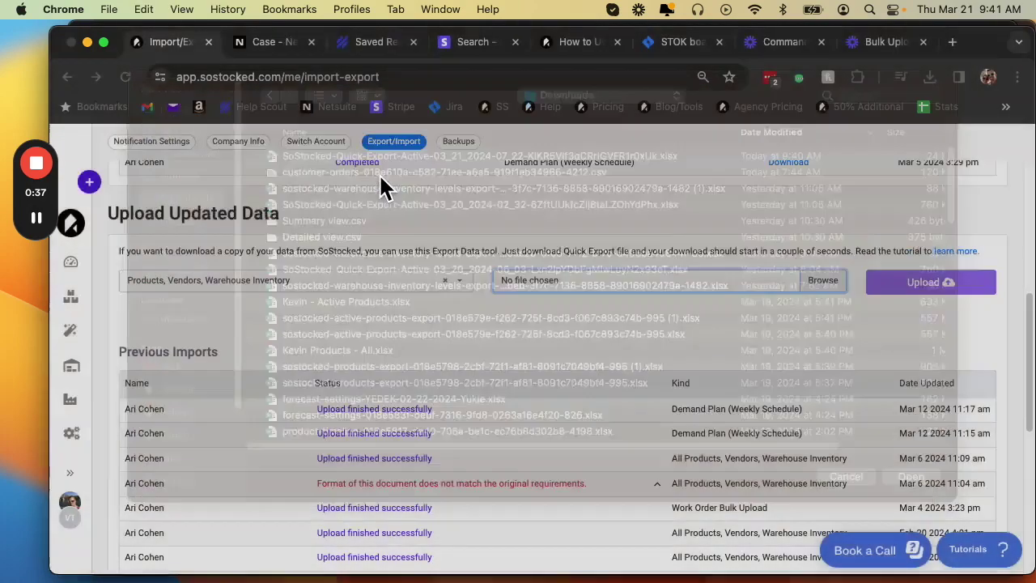
{"action": "left_click", "coordinate": [934, 283]}
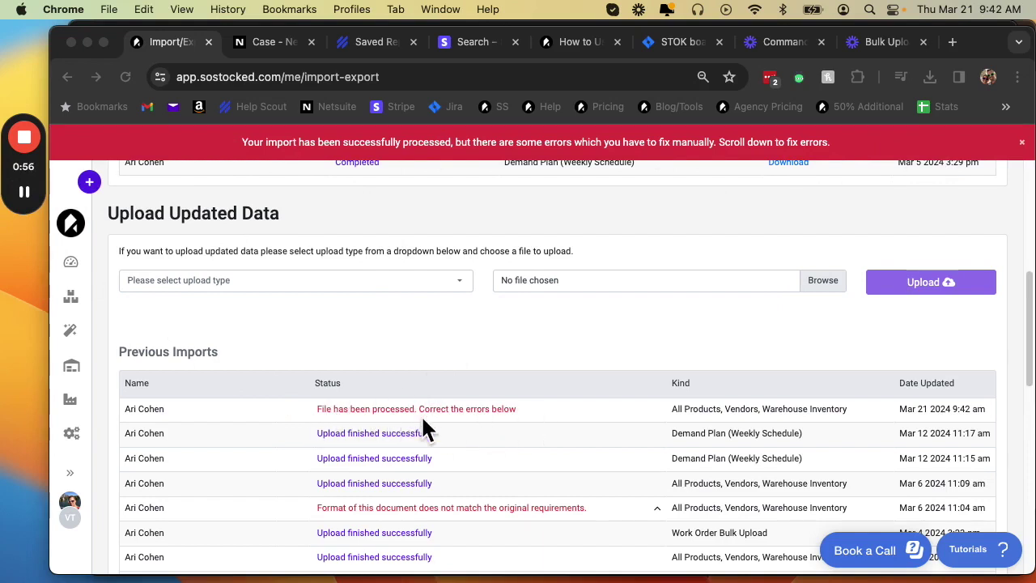
Scroll down to the upload's missing-data errors table
{"action": "scroll", "coordinate": [589, 416], "scroll_direction": "down", "scroll_amount": 10}
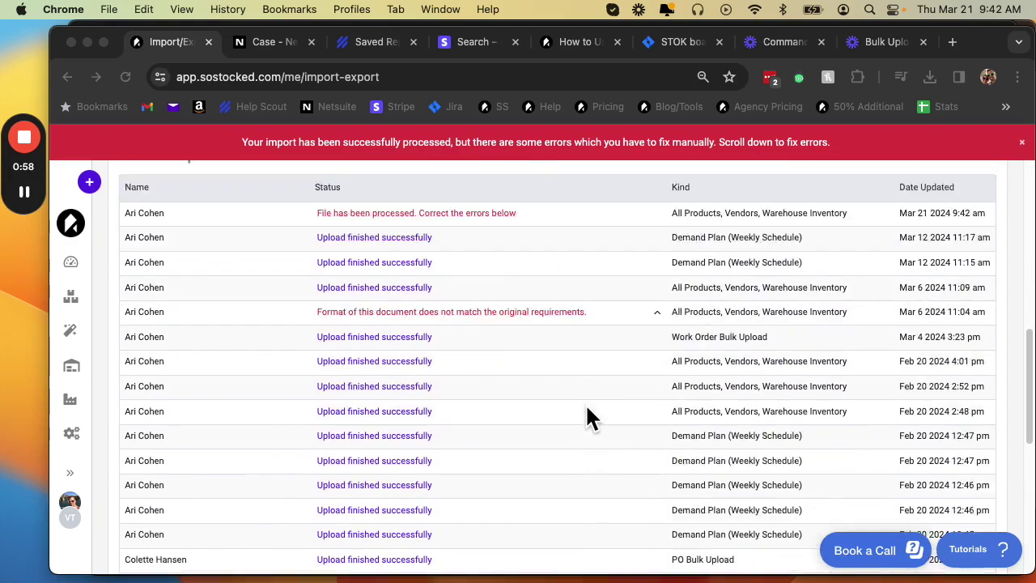
{"action": "scroll", "coordinate": [587, 412], "scroll_direction": "down", "scroll_amount": 3}
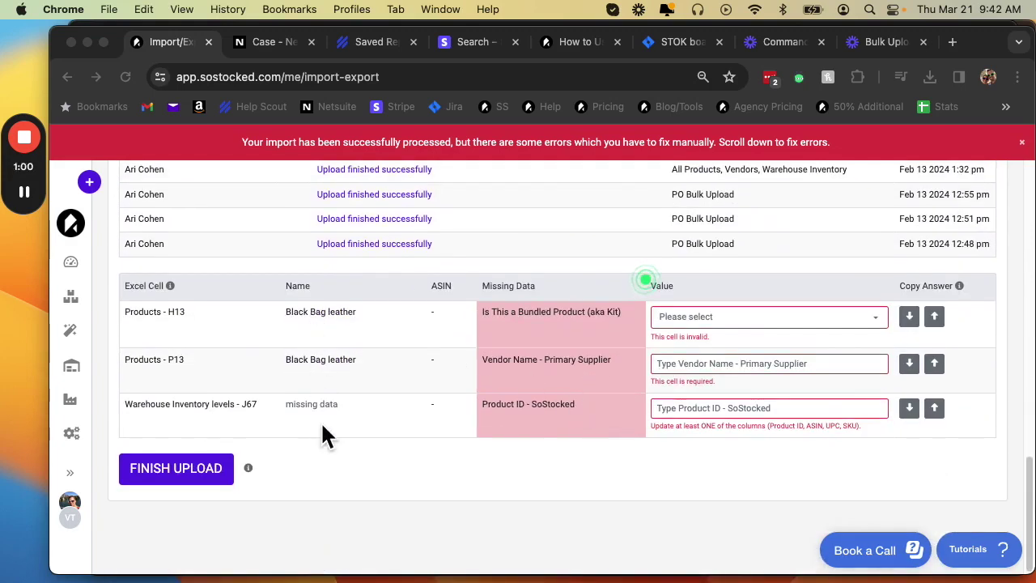
{"action": "left_click", "coordinate": [144, 327]}
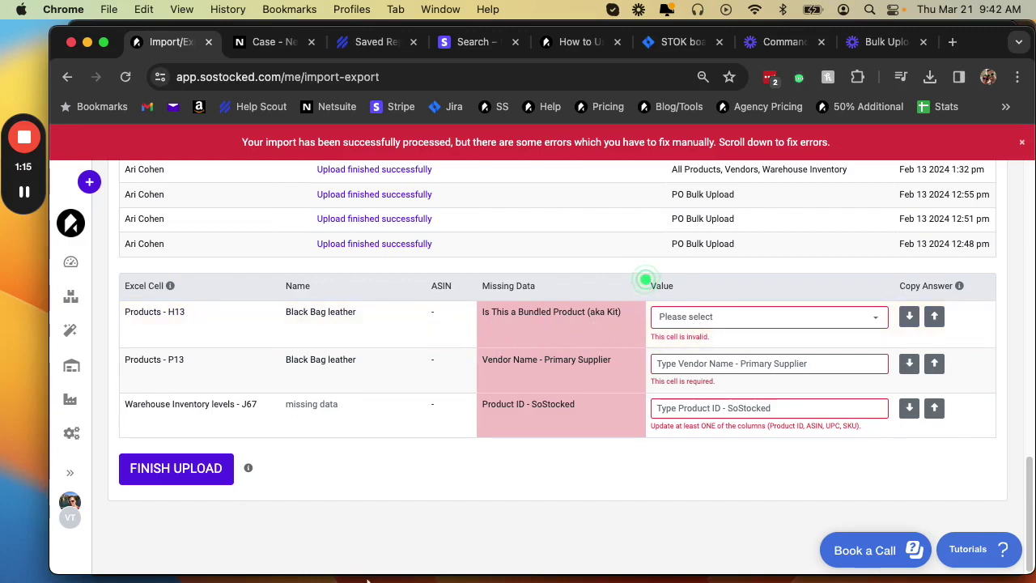
Enter 'yes' in Black Bag leather's bundled-product cell H13, then open SoStocked's H13 answer list
{"action": "mouse_move", "coordinate": [367, 579]}
{"action": "left_click", "coordinate": [332, 557]}
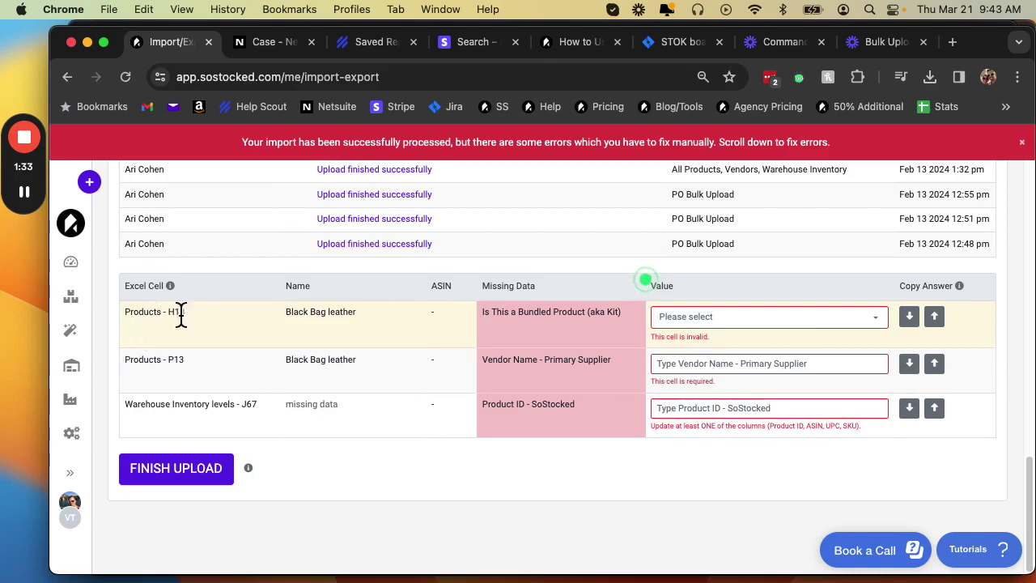
{"action": "mouse_move", "coordinate": [217, 576]}
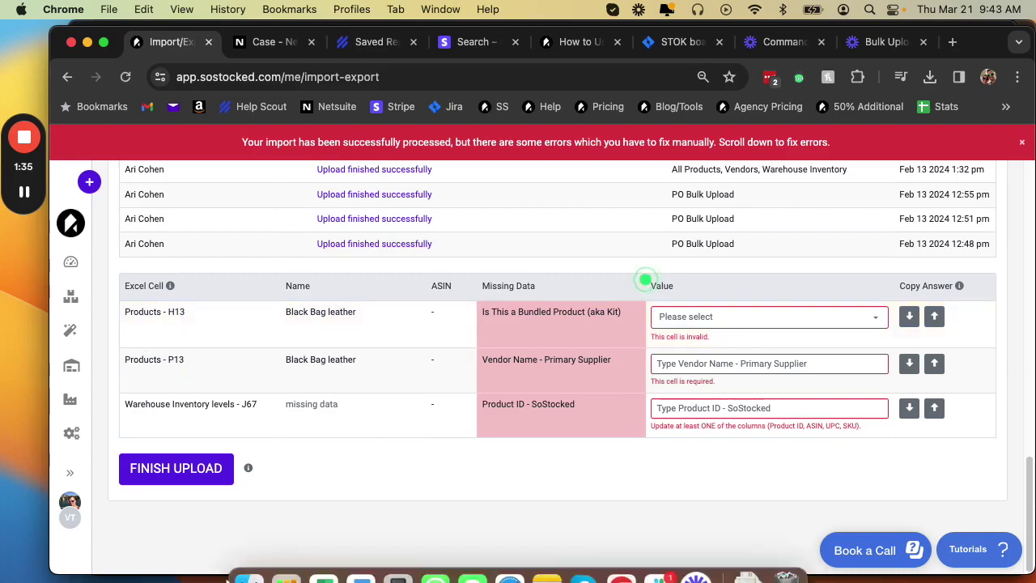
{"action": "left_click", "coordinate": [326, 557]}
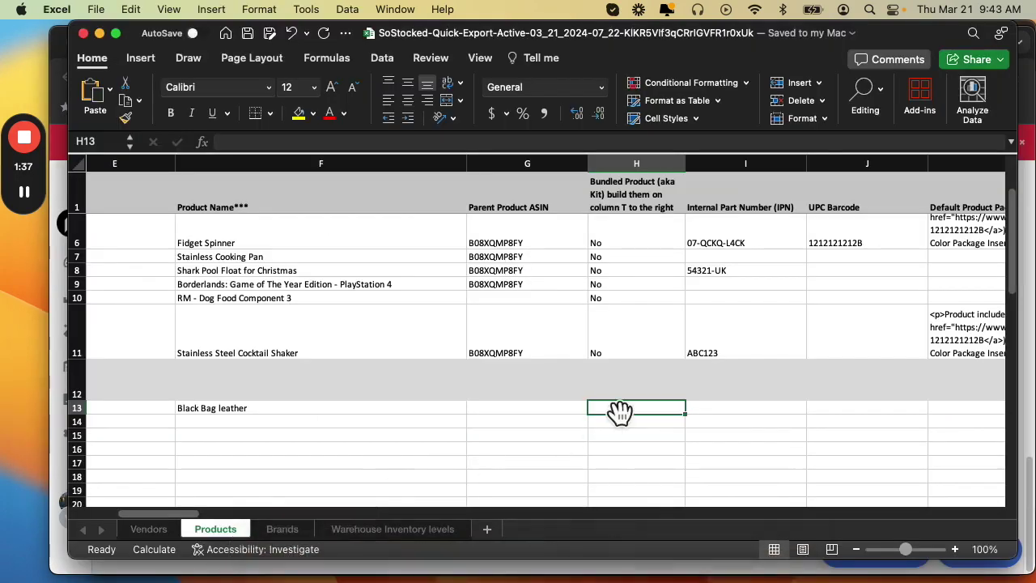
{"action": "type", "text": "yes"}
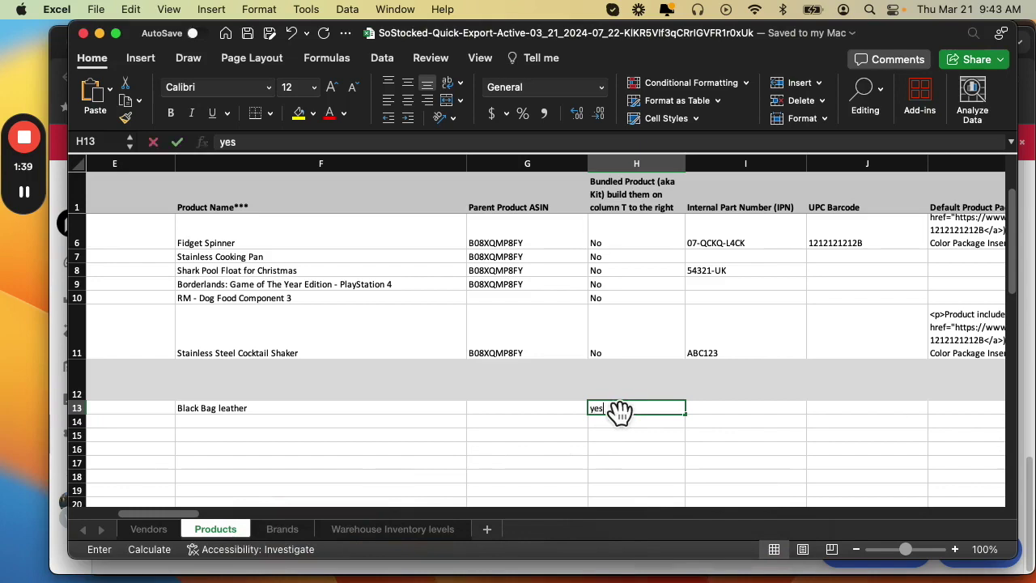
{"action": "left_click", "coordinate": [527, 565]}
{"action": "left_click", "coordinate": [704, 320]}
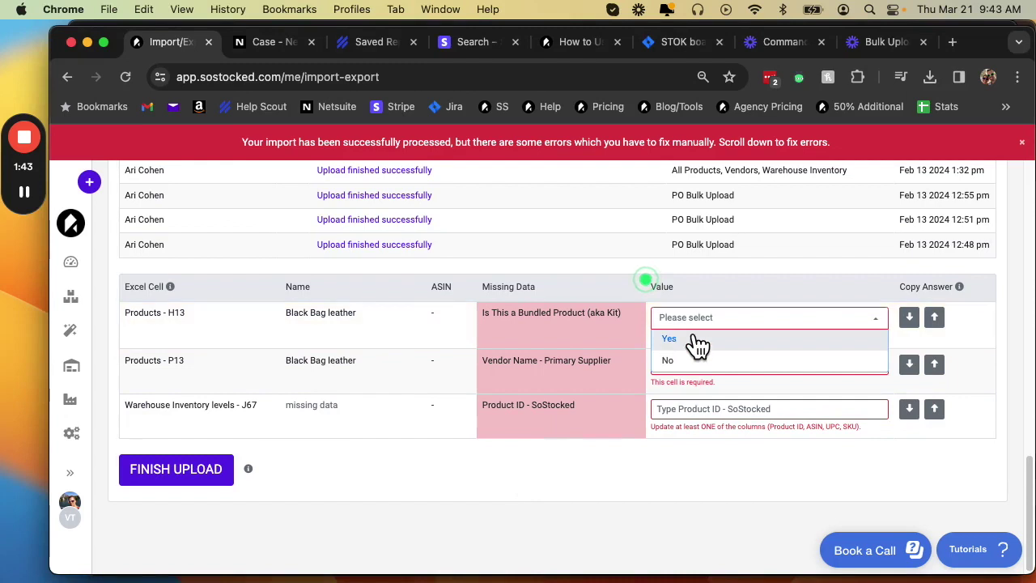
Answer Yes for the H13 bundled product and enter primary supplier New supplier Blah
{"action": "left_click", "coordinate": [688, 339]}
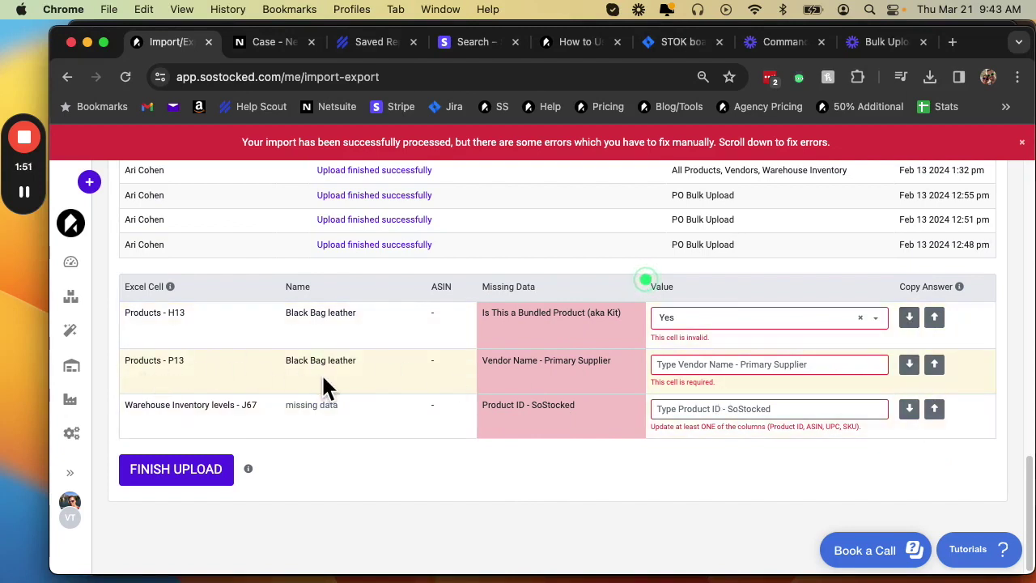
{"action": "left_click", "coordinate": [689, 364]}
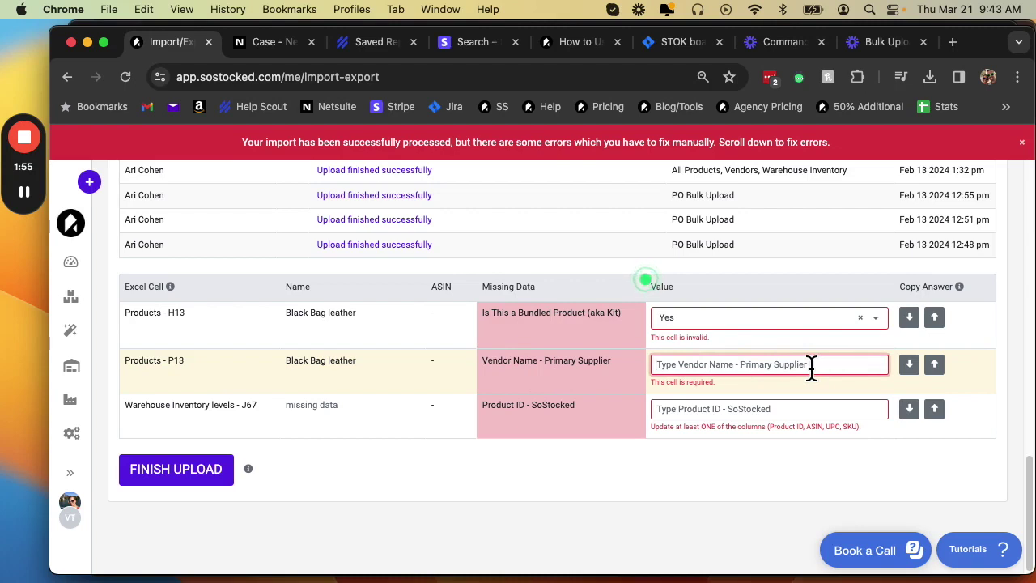
{"action": "type", "text": "New supplier Blah"}
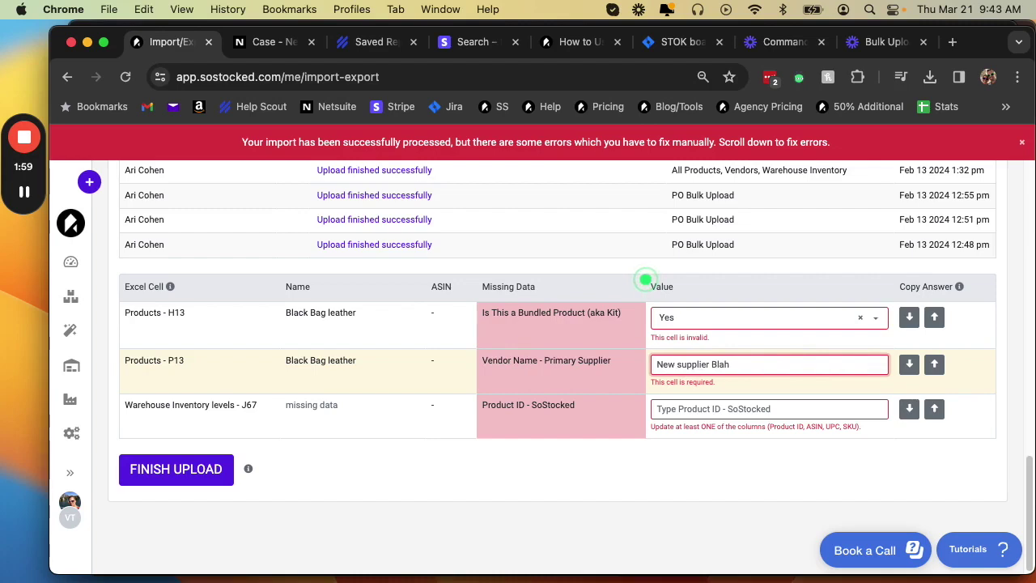
Select the J67 missing Product ID field, then bring Excel forward to find its value
{"action": "mouse_move", "coordinate": [435, 567]}
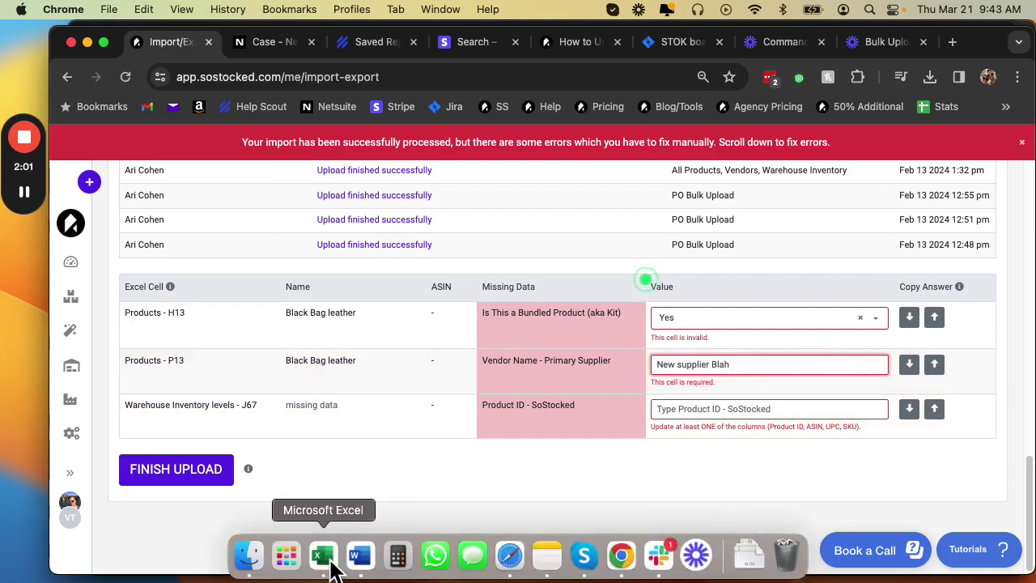
{"action": "left_click", "coordinate": [324, 556]}
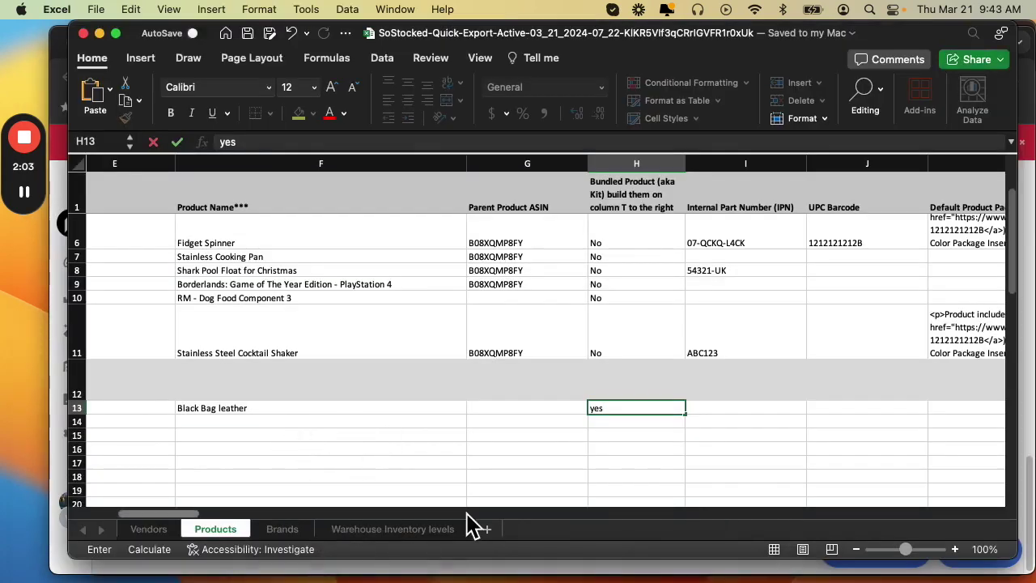
{"action": "key", "text": "super+Tab"}
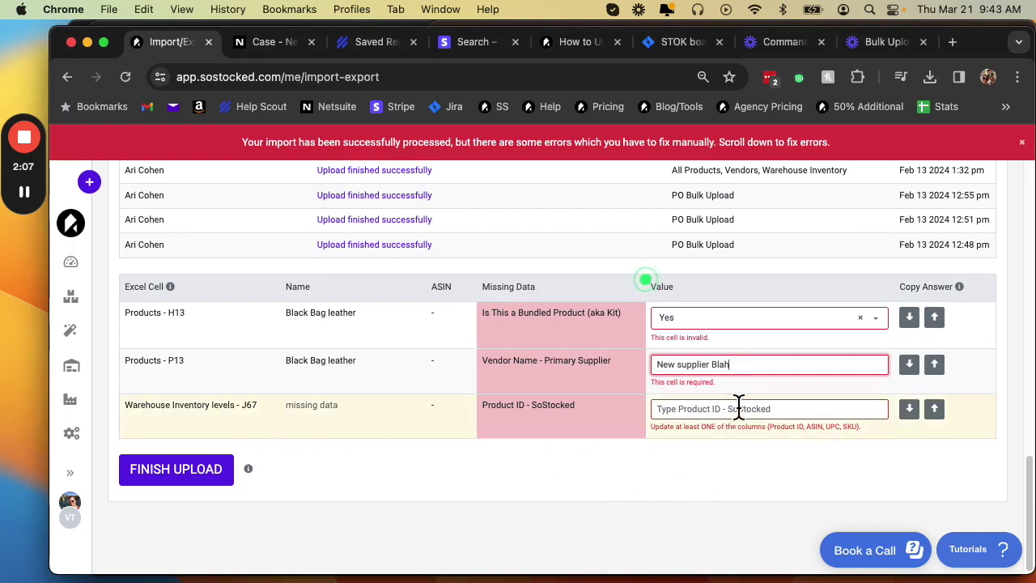
{"action": "left_click", "coordinate": [700, 409]}
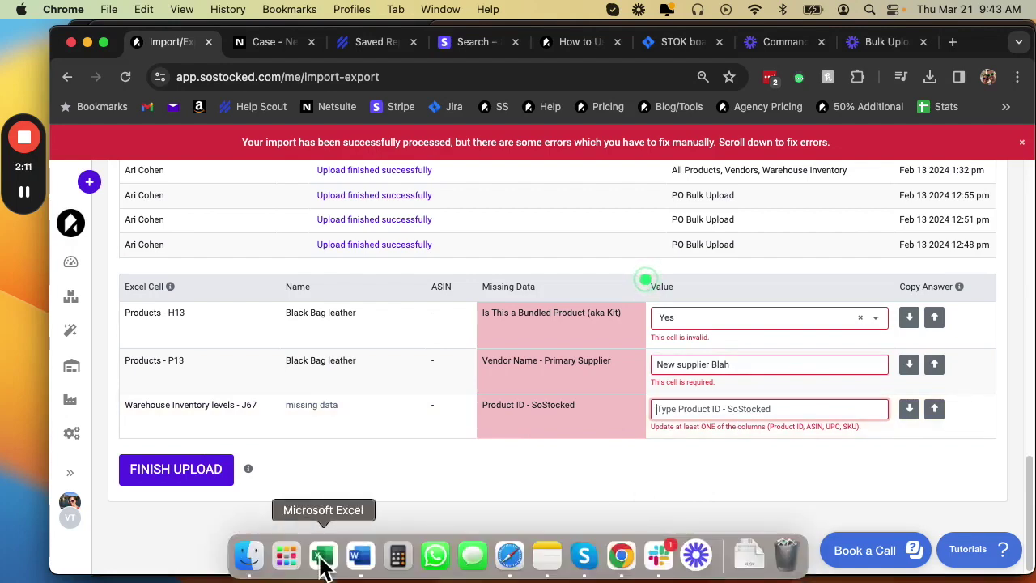
{"action": "left_click", "coordinate": [324, 558]}
On Warehouse Inventory levels, copy ASIN B07QC3WN7N from G65 into G67
{"action": "left_click", "coordinate": [390, 532]}
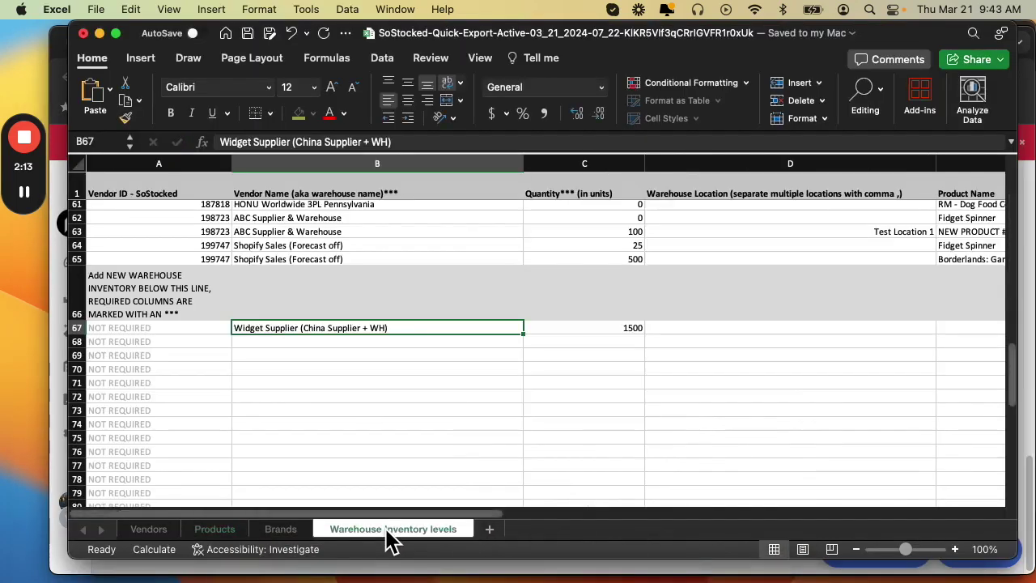
{"action": "left_click_drag", "start_coordinate": [263, 514], "coordinate": [820, 513]}
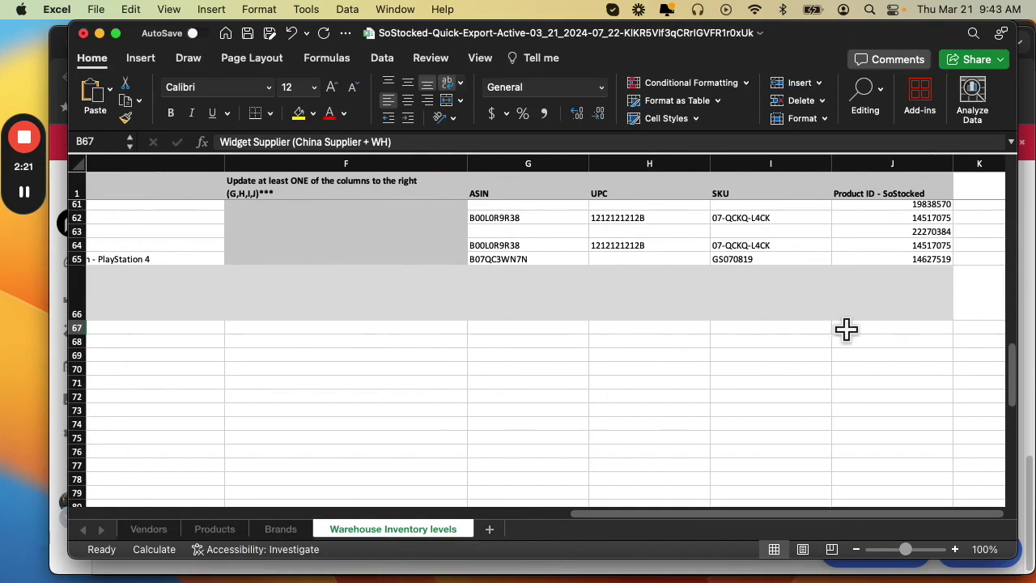
{"action": "left_click", "coordinate": [548, 263]}
{"action": "key", "text": "super+c"}
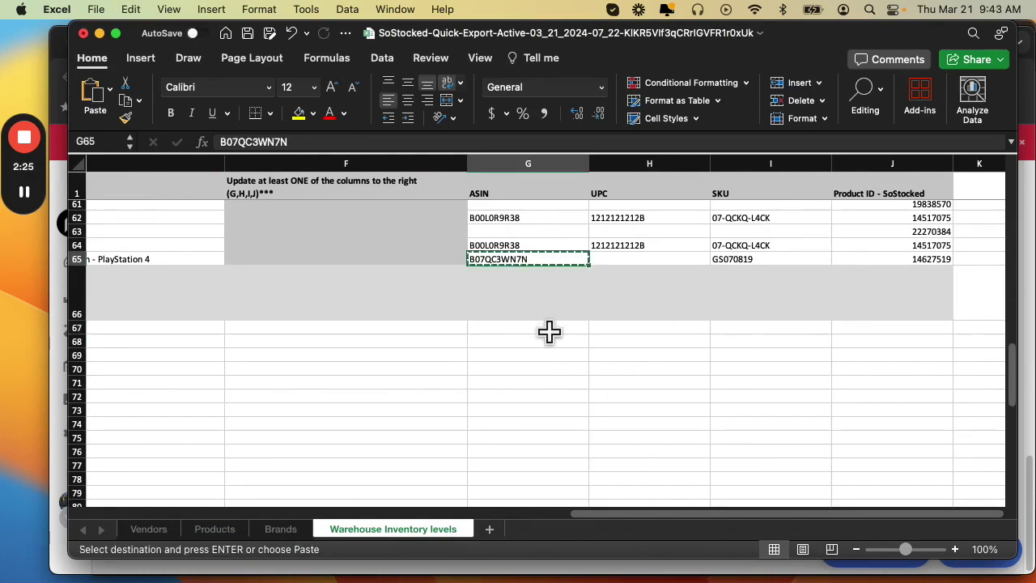
{"action": "left_click", "coordinate": [548, 330]}
{"action": "key", "text": "super+v"}
Paste B07QC3WN7N into SoStocked's J67 Product ID field
{"action": "mouse_move", "coordinate": [510, 579]}
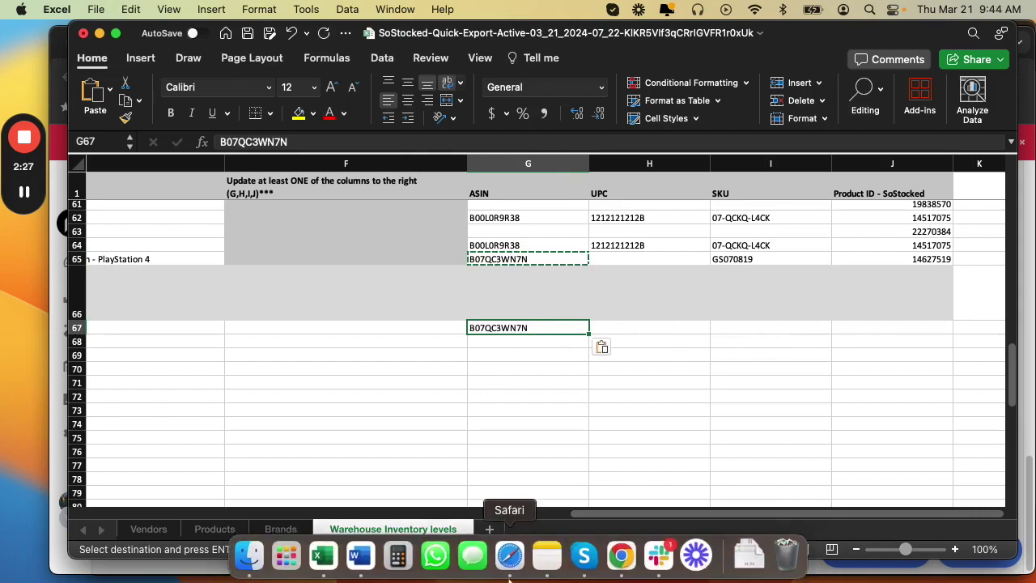
{"action": "left_click", "coordinate": [621, 555]}
{"action": "left_click", "coordinate": [784, 408]}
{"action": "key", "text": "super+v"}
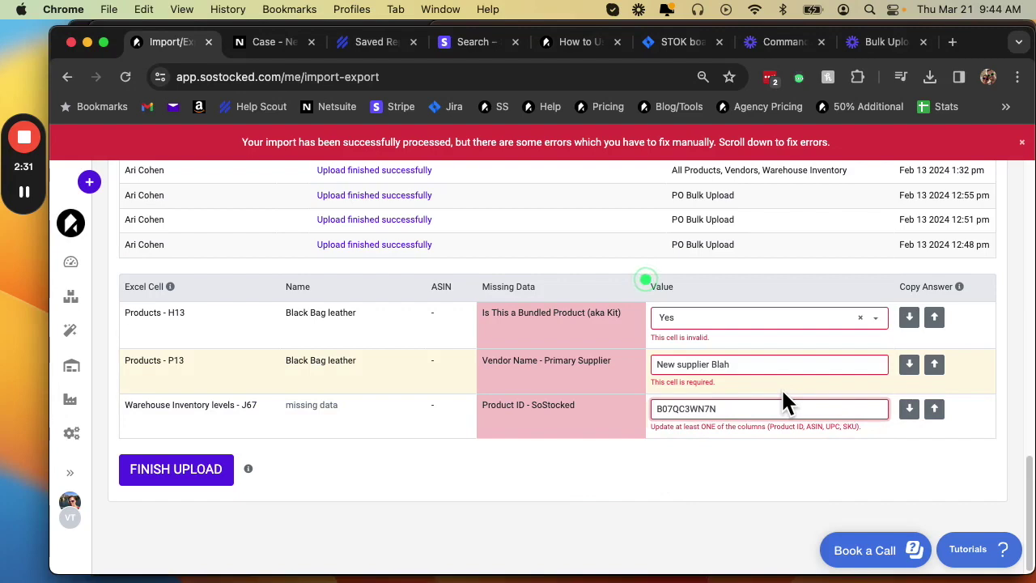
Finish the upload and confirm the Mar 21 2024 9:44 am import is processing
{"action": "left_click", "coordinate": [188, 478]}
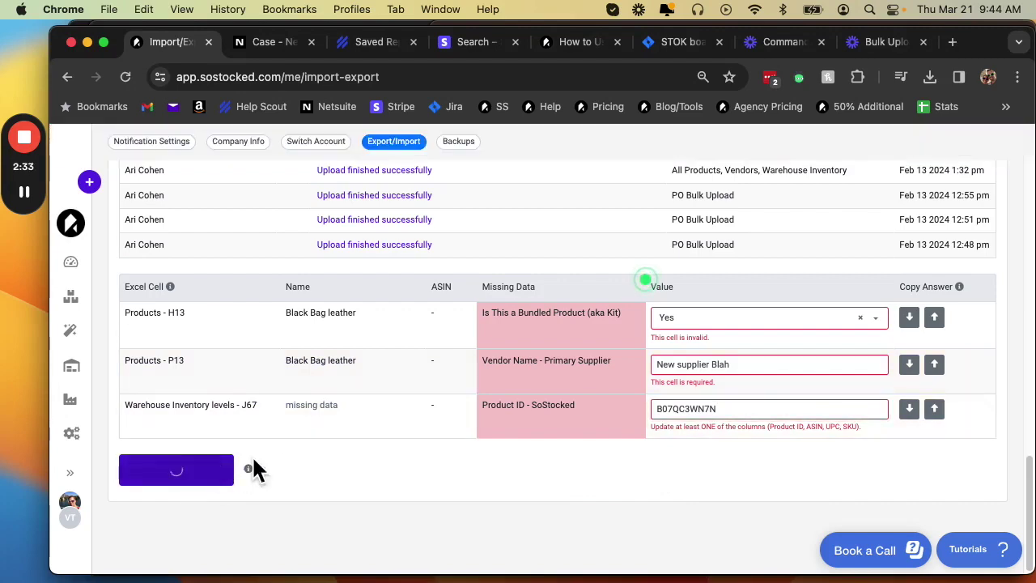
{"action": "scroll", "coordinate": [445, 291], "scroll_direction": "up", "scroll_amount": 5}
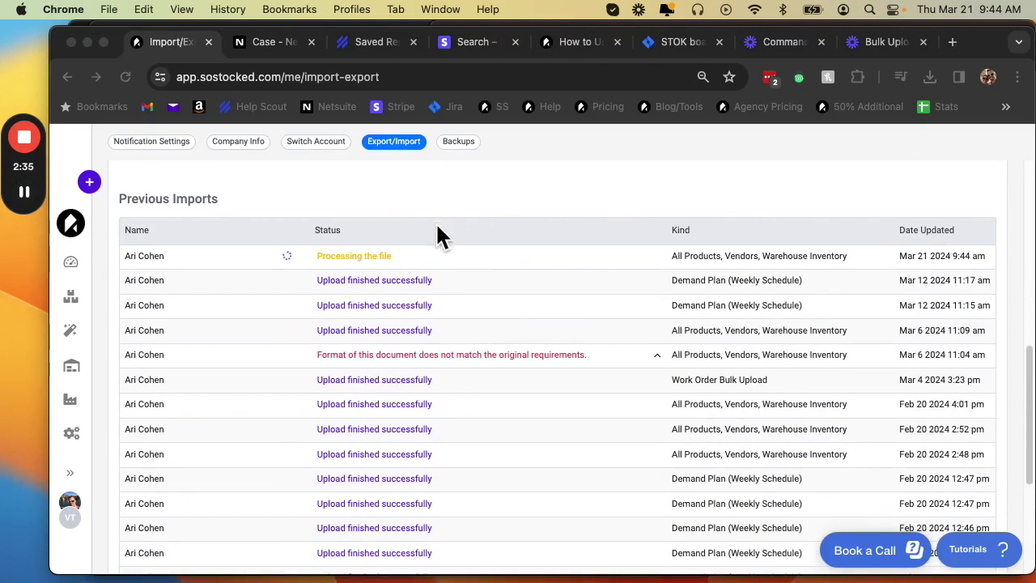
{"action": "mouse_move", "coordinate": [25, 197]}
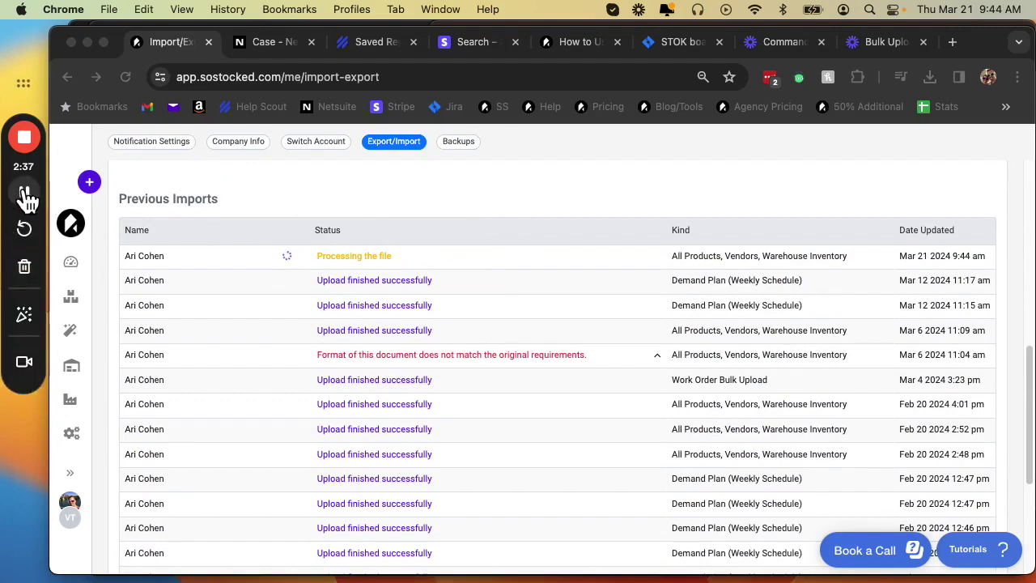